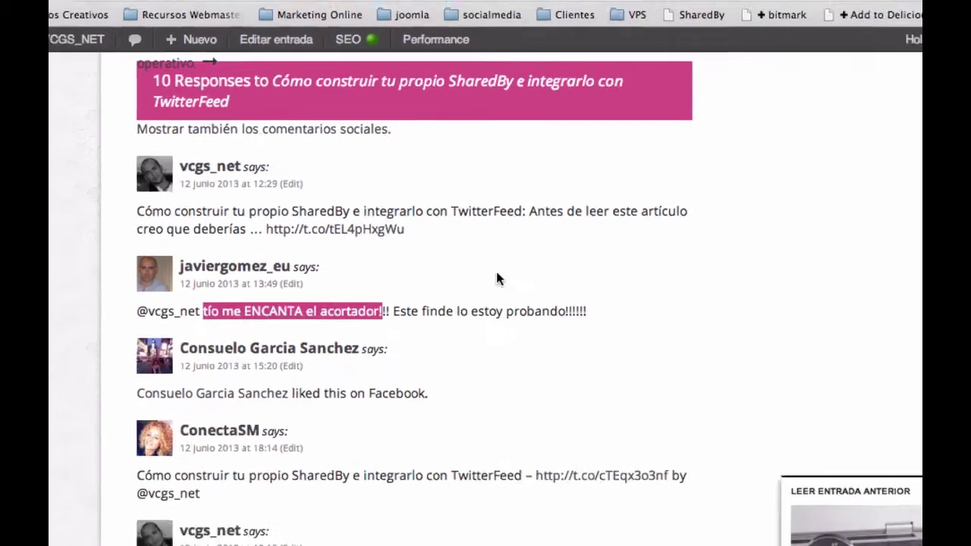
- Return to the blog's home page and open the post "Al desnudo: Los plugins que uso en mi Blog"
scroll(435, 256, "up", 7)
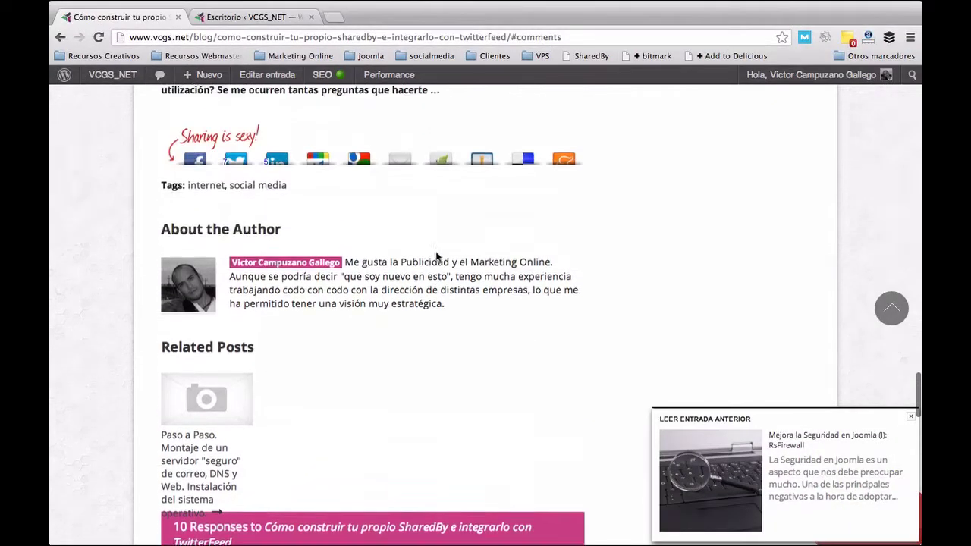
scroll(436, 257, "up", 9)
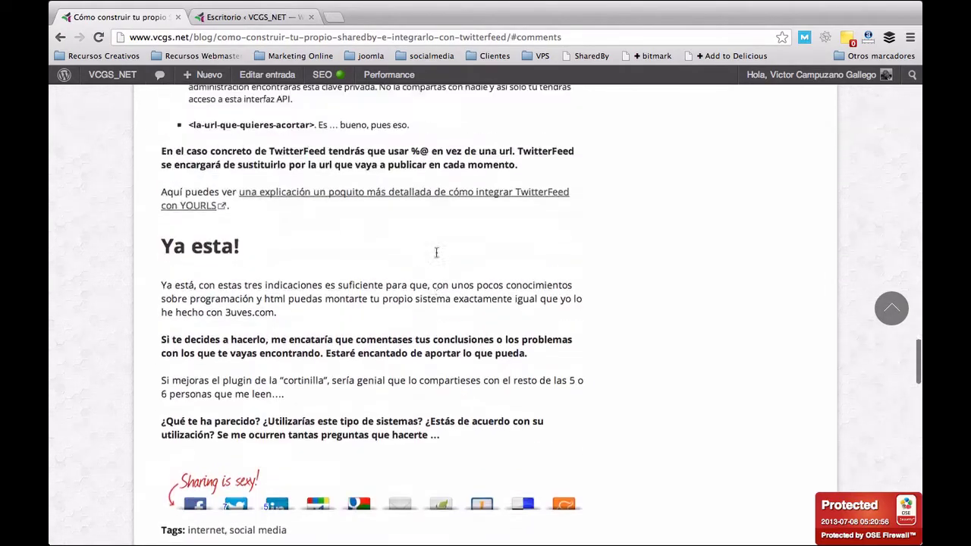
scroll(438, 258, "up", 20)
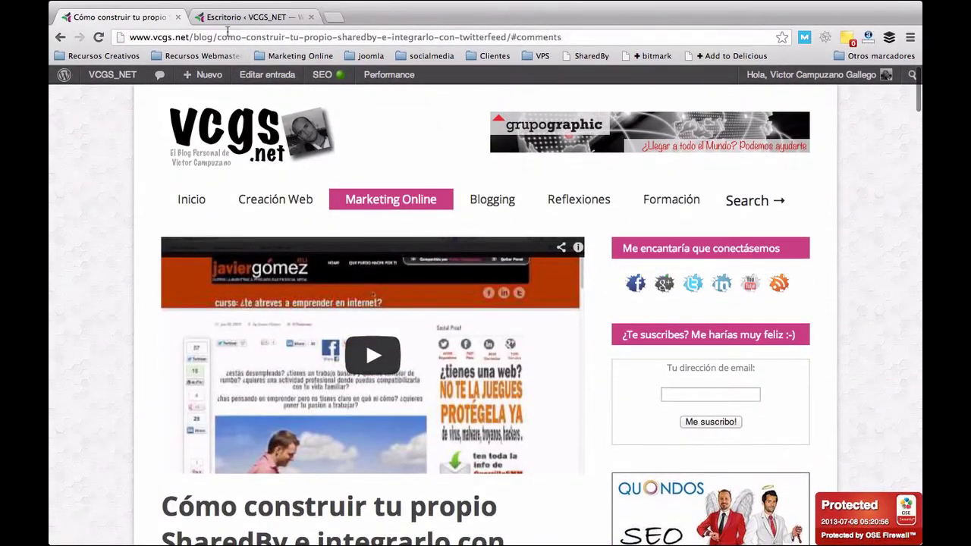
left_click(191, 200)
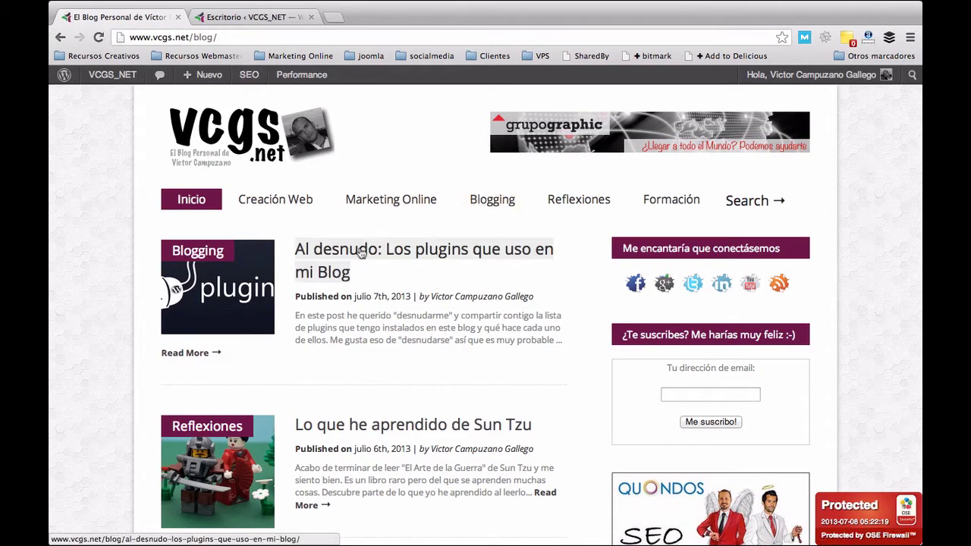
left_click(444, 252)
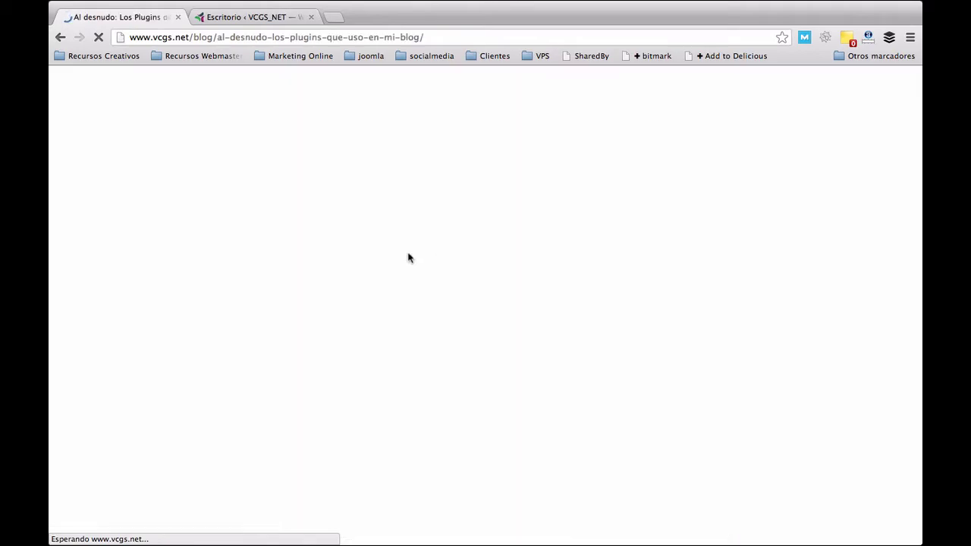
- Open the WordPress.org page of the Social plugin from the post's plugin list and look over its description
scroll(455, 256, "down", 15)
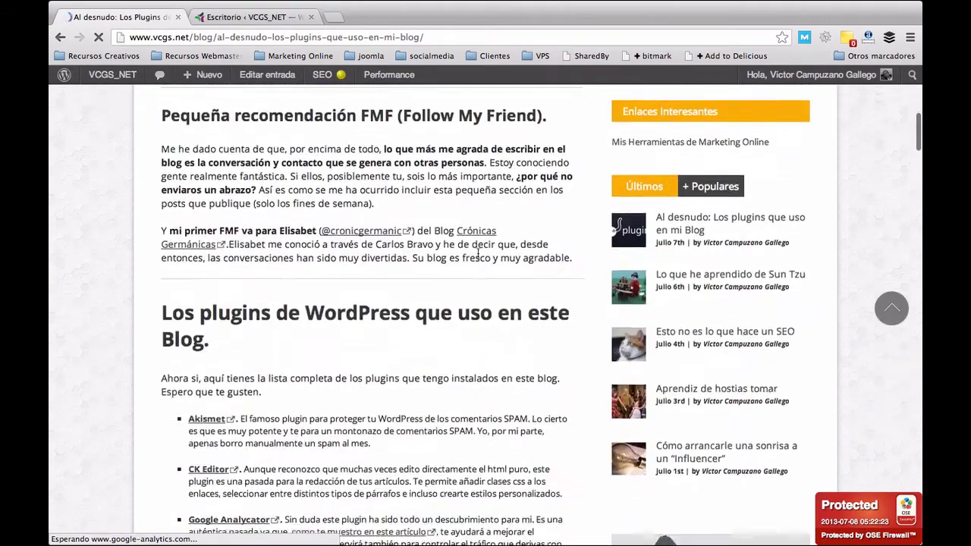
scroll(477, 254, "down", 5)
scroll(448, 261, "down", 2)
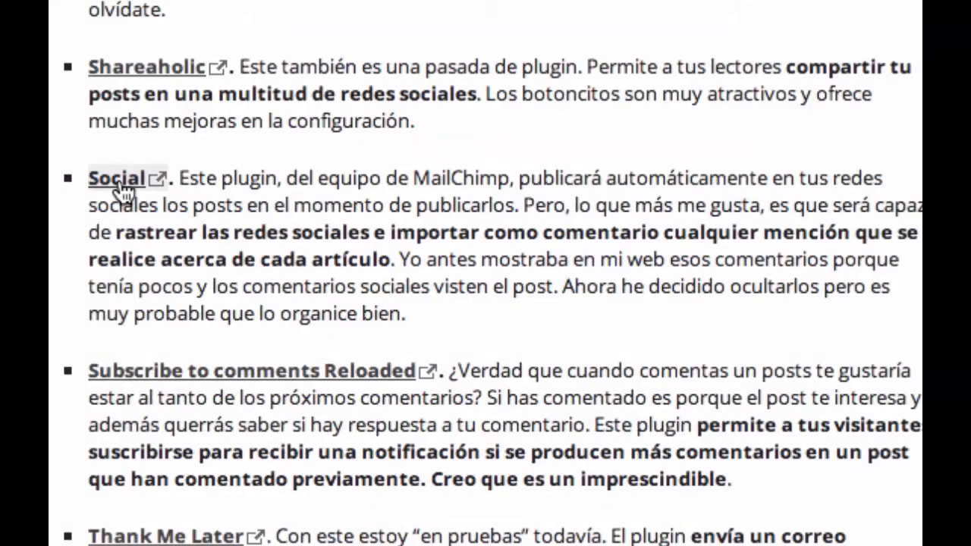
left_click(165, 230)
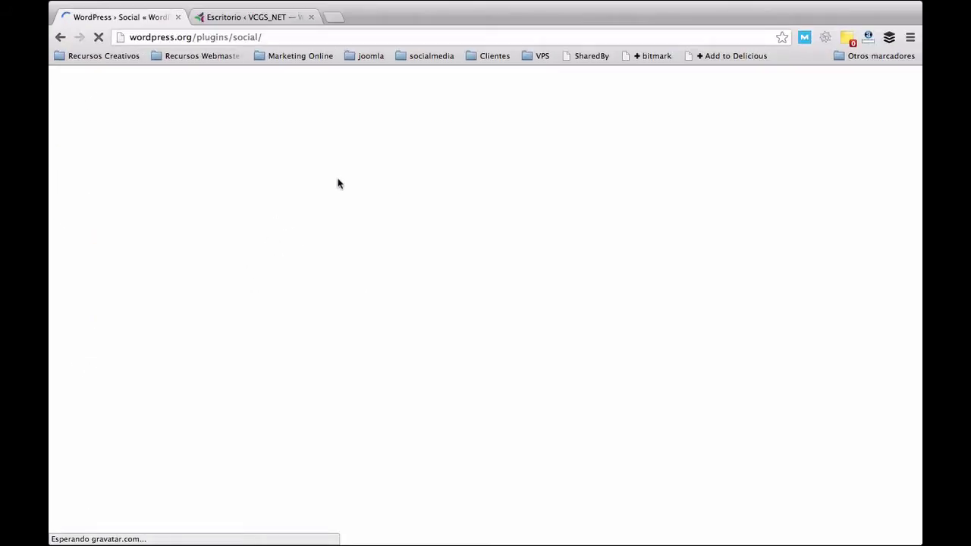
scroll(721, 250, "down", 3)
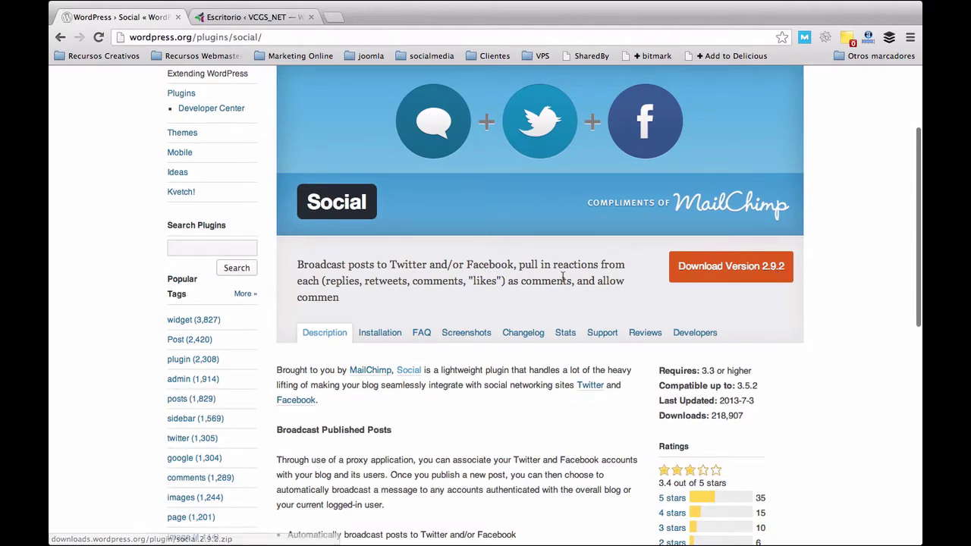
scroll(562, 281, "up", 3)
scroll(562, 281, "up", 2)
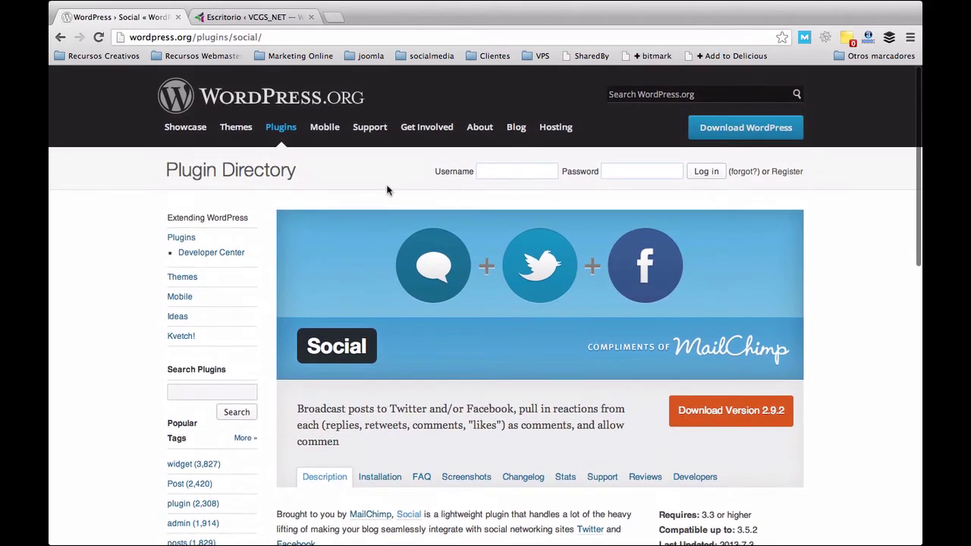
- Go back to the plugins post and return to the blog's home page
left_click(61, 37)
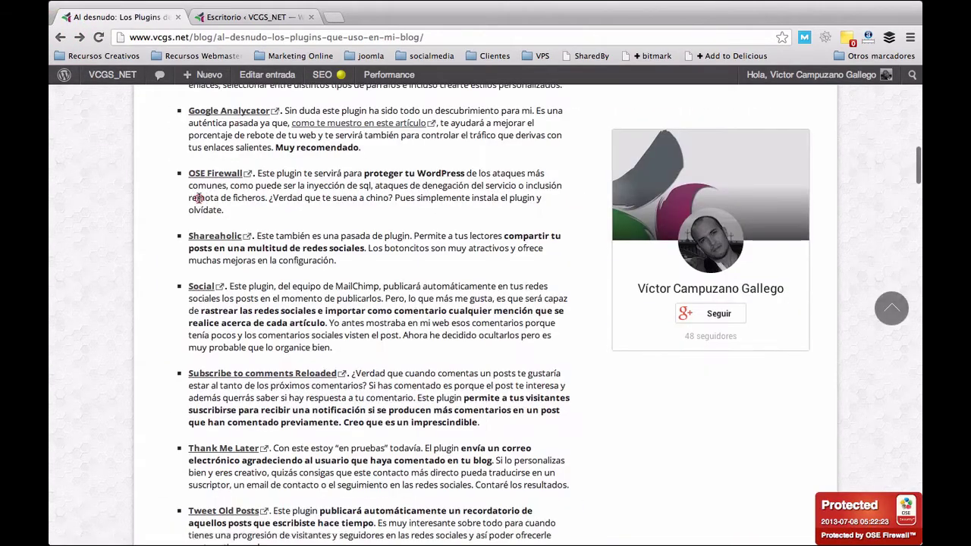
scroll(216, 194, "up", 10)
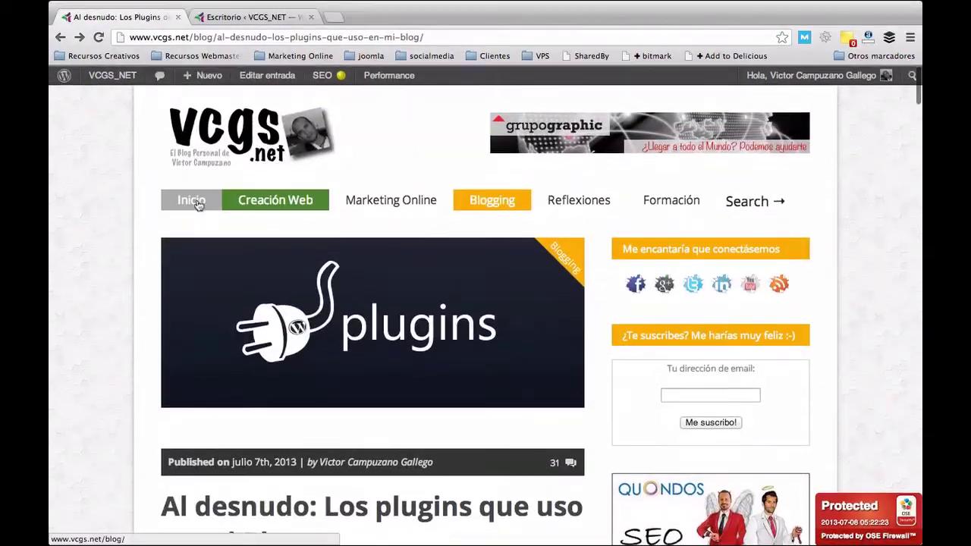
left_click(197, 200)
- Switch to the WordPress dashboard and open the Social plugin's settings
left_click(265, 17)
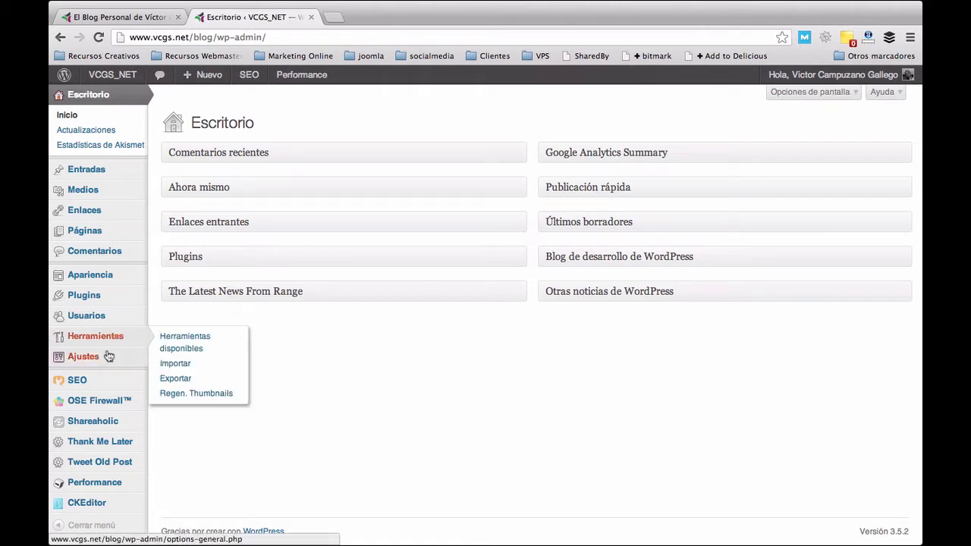
mouse_move(93, 358)
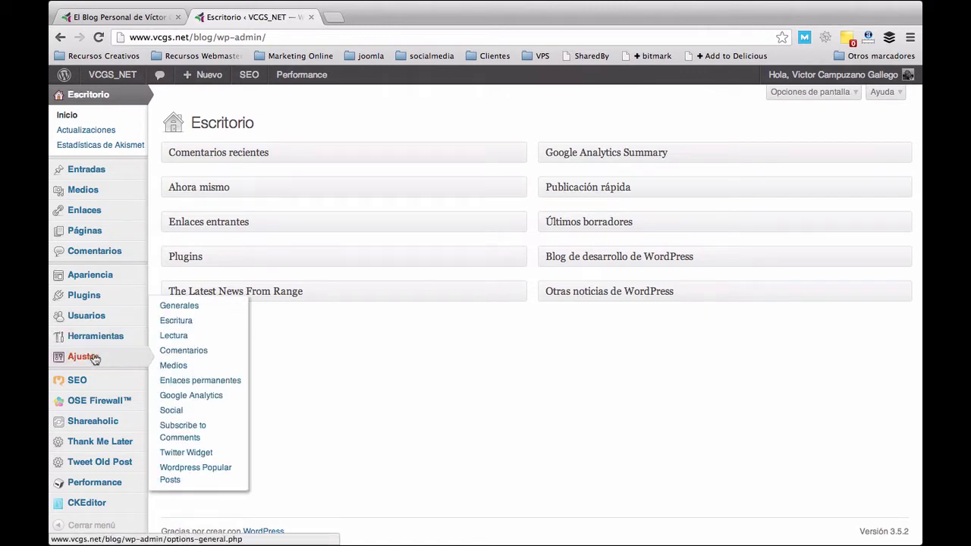
left_click(173, 412)
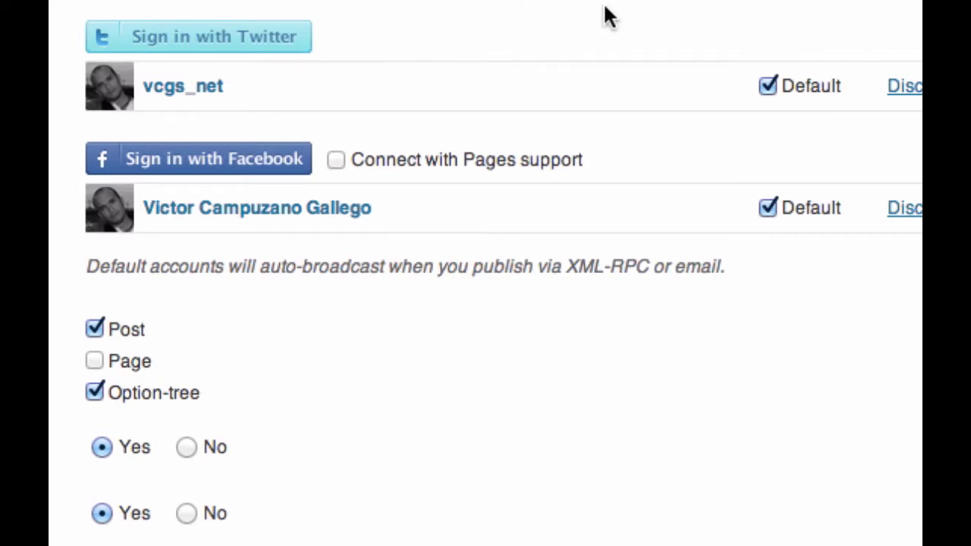
- Examine Social's broadcasting options, the import of comments from Facebook and Twitter set to Yes, and the post broadcast format
scroll(601, 159, "down", 5)
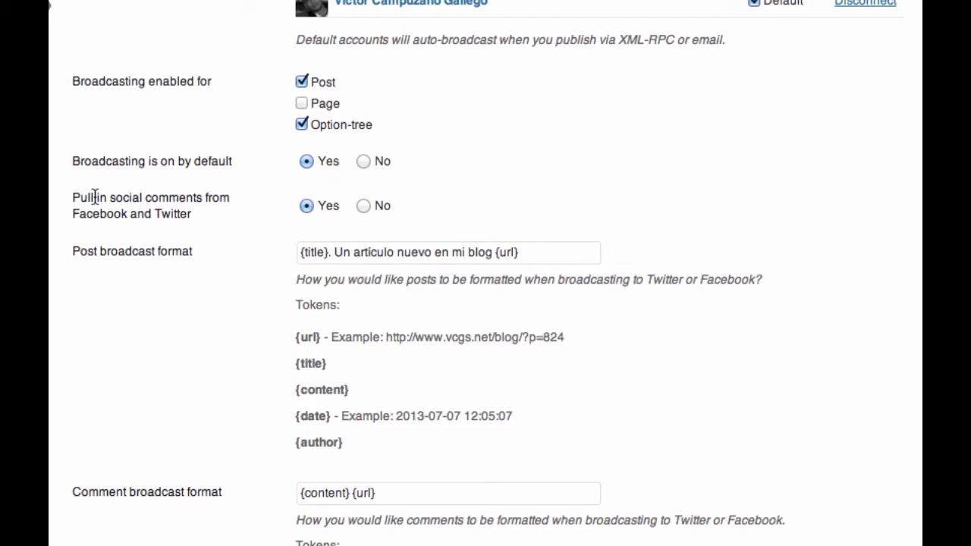
left_click_drag(73, 191, 200, 212)
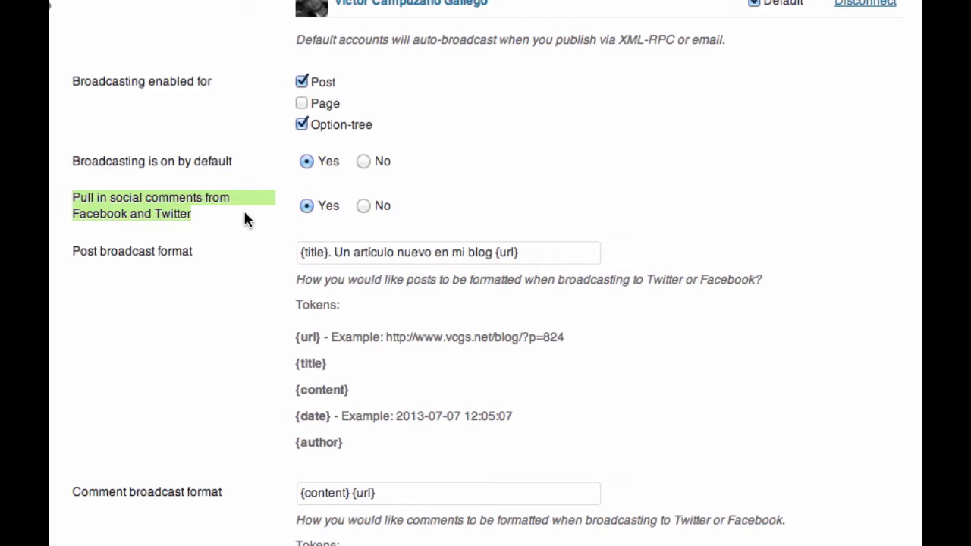
left_click(306, 206)
scroll(409, 198, "down", 3)
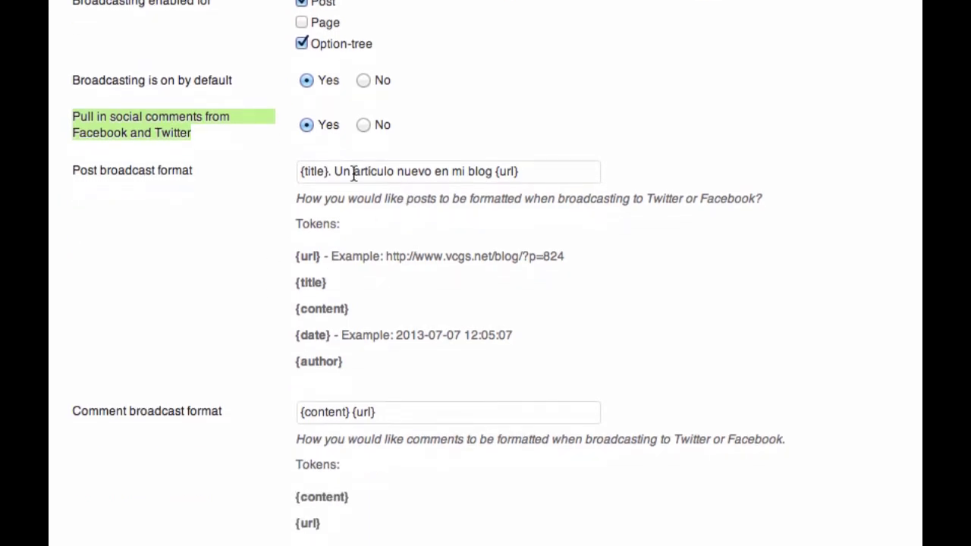
left_click_drag(303, 171, 523, 174)
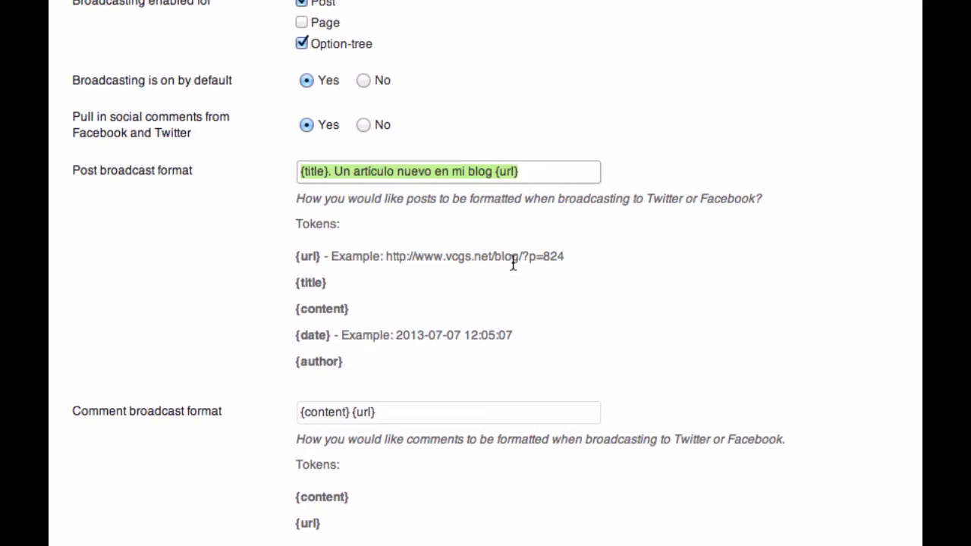
- Examine the comment broadcast format and its available tokens in the Social settings
scroll(512, 262, "down", 5)
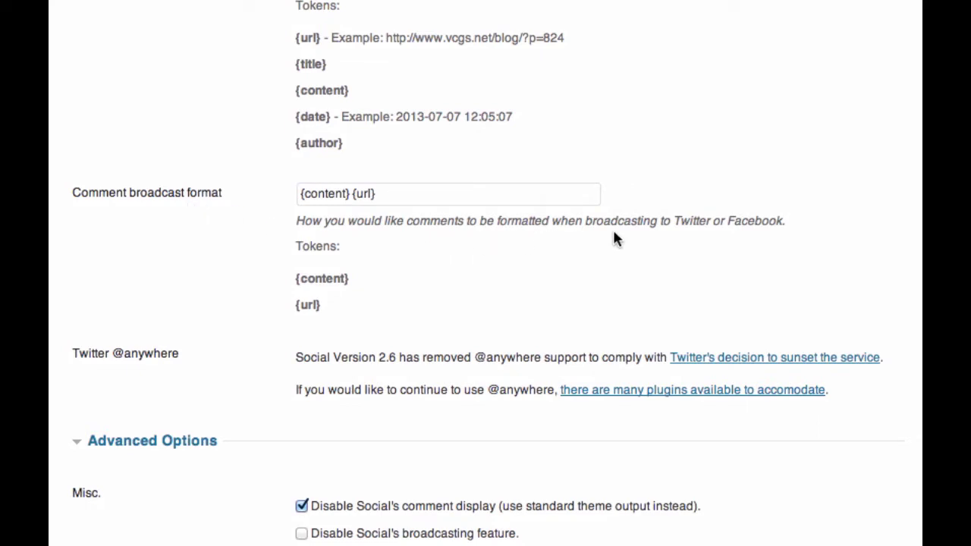
left_click(393, 196)
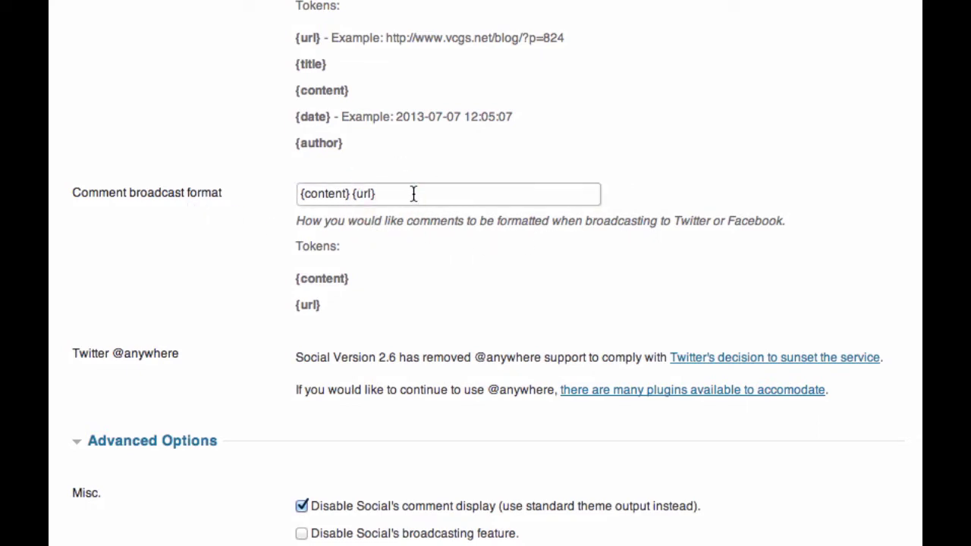
left_click_drag(412, 193, 288, 191)
left_click(219, 202)
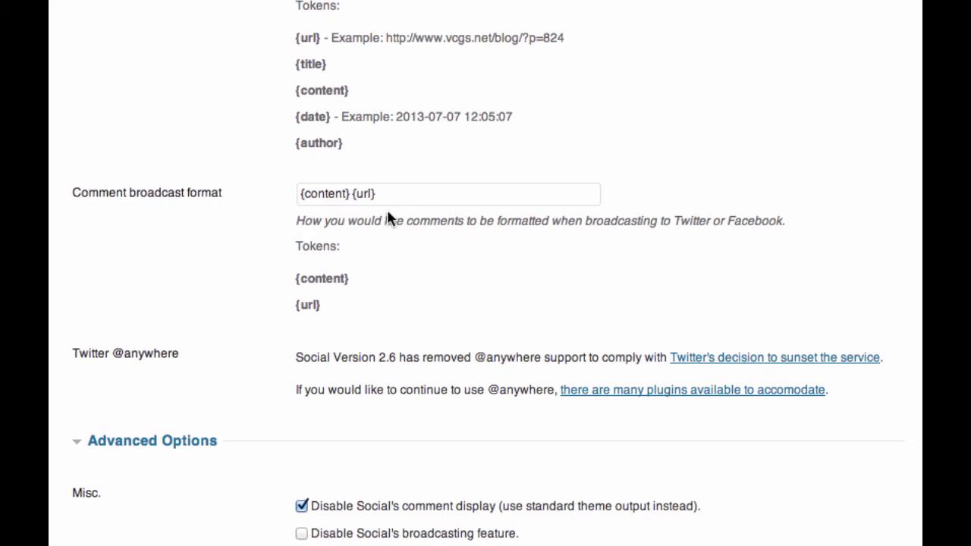
left_click_drag(300, 194, 392, 193)
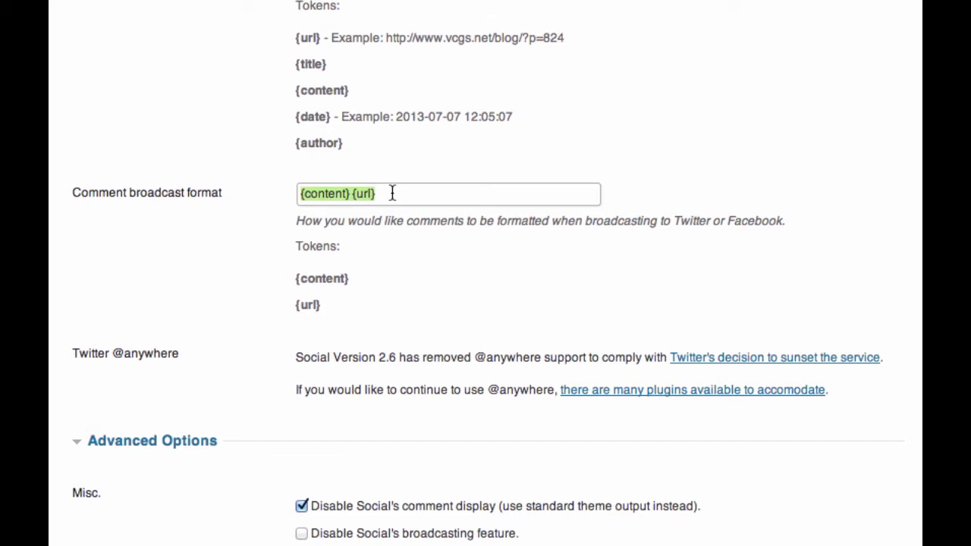
scroll(402, 205, "down", 5)
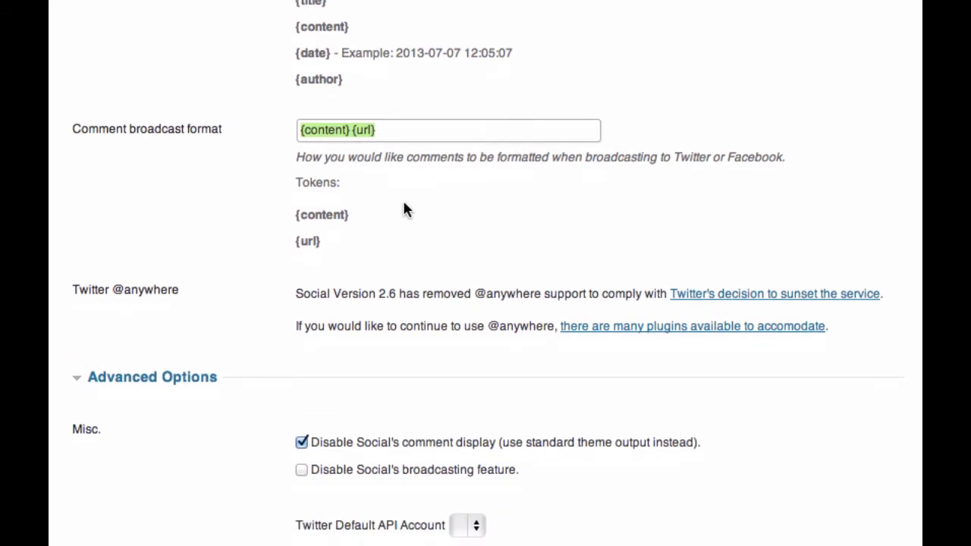
- Turn off the advanced option "Disable Social's comment display" and save the Social settings
scroll(404, 207, "down", 5)
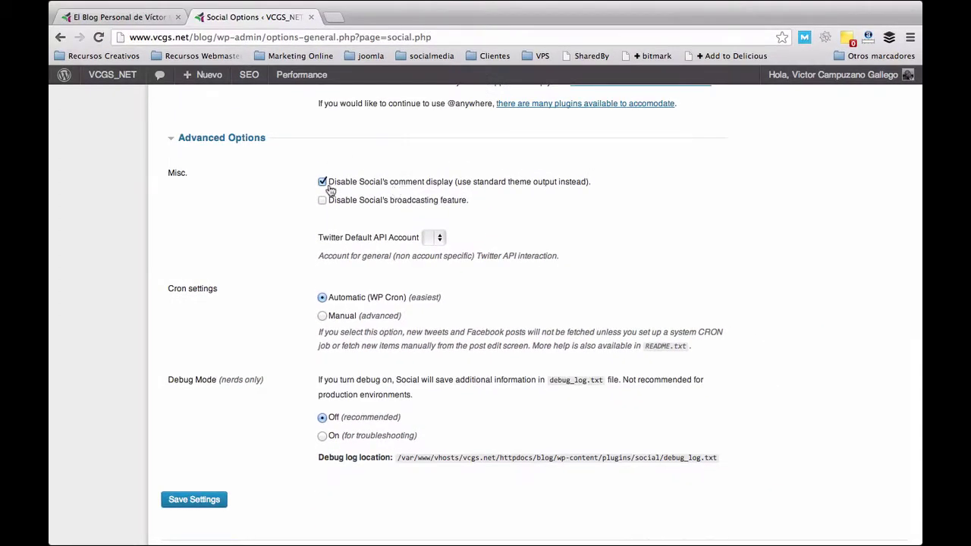
left_click(343, 188)
left_click(210, 501)
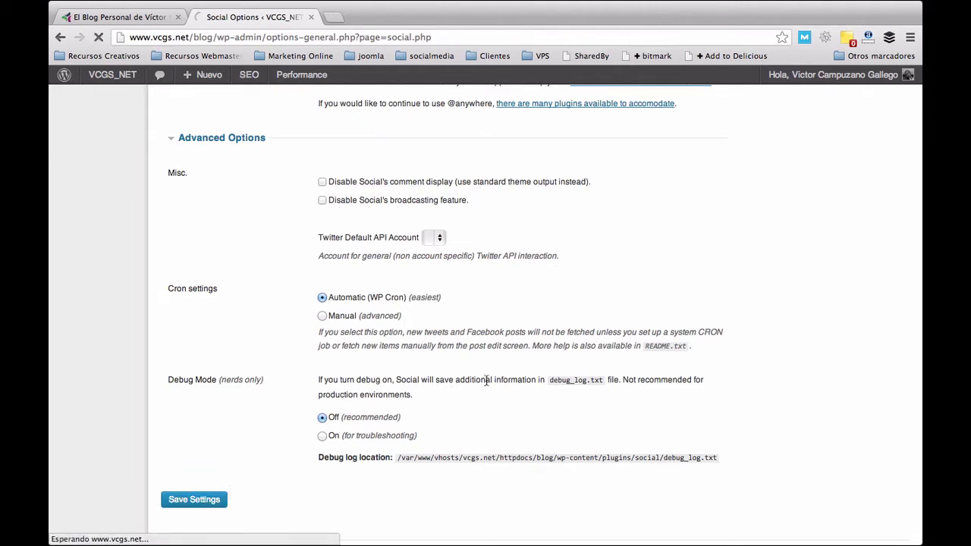
- Open the post "Al desnudo: Los plugins que uso en mi Blog" on the blog and examine its comment form and replies
key("ctrl+shift+Tab")
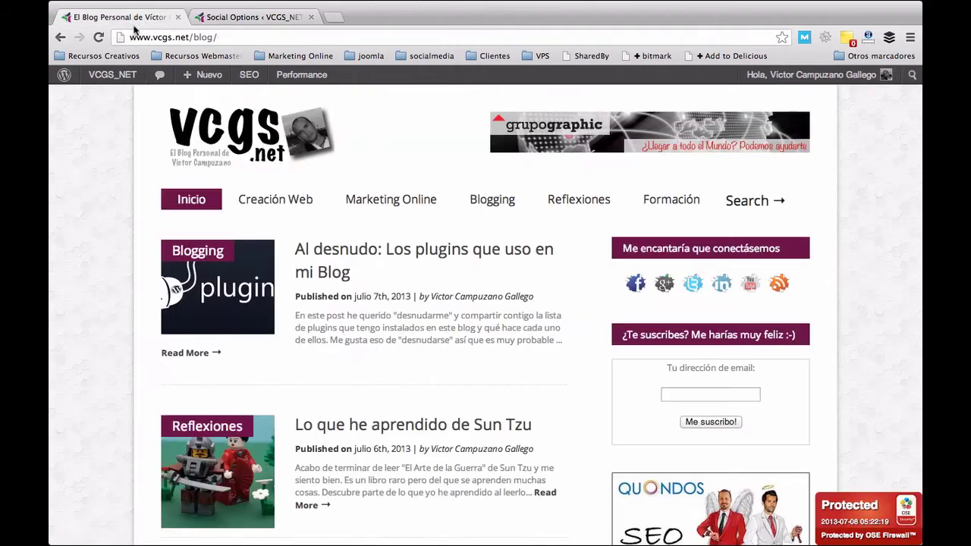
left_click(489, 256)
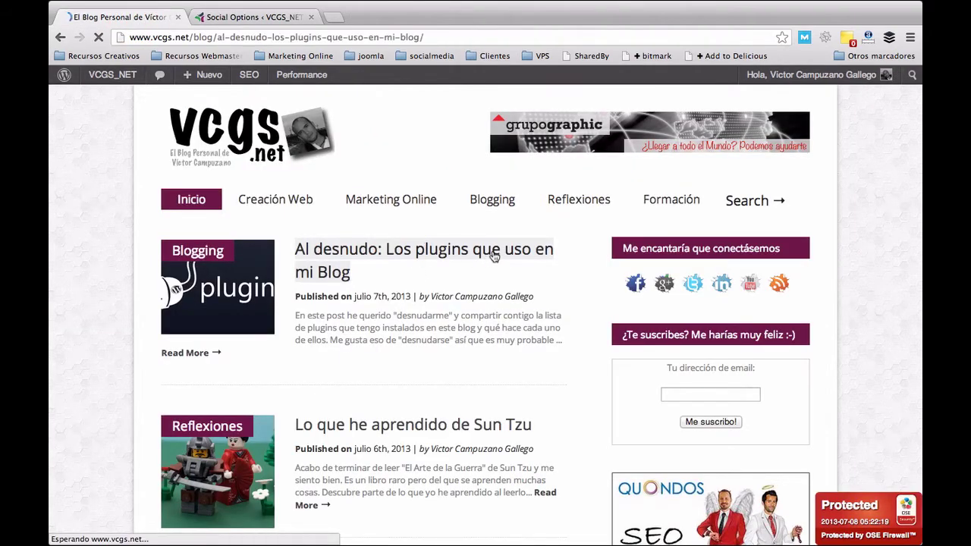
scroll(554, 301, "down", 15)
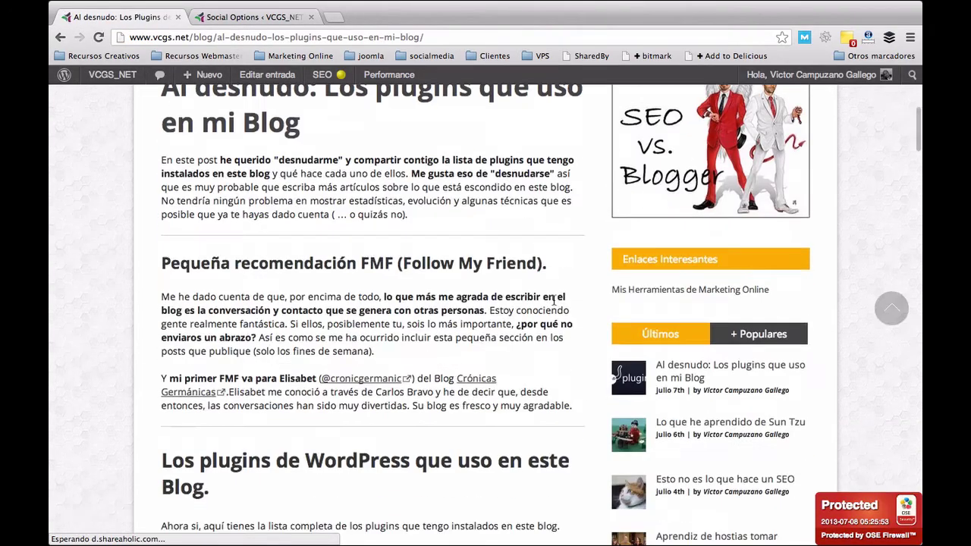
scroll(553, 299, "down", 15)
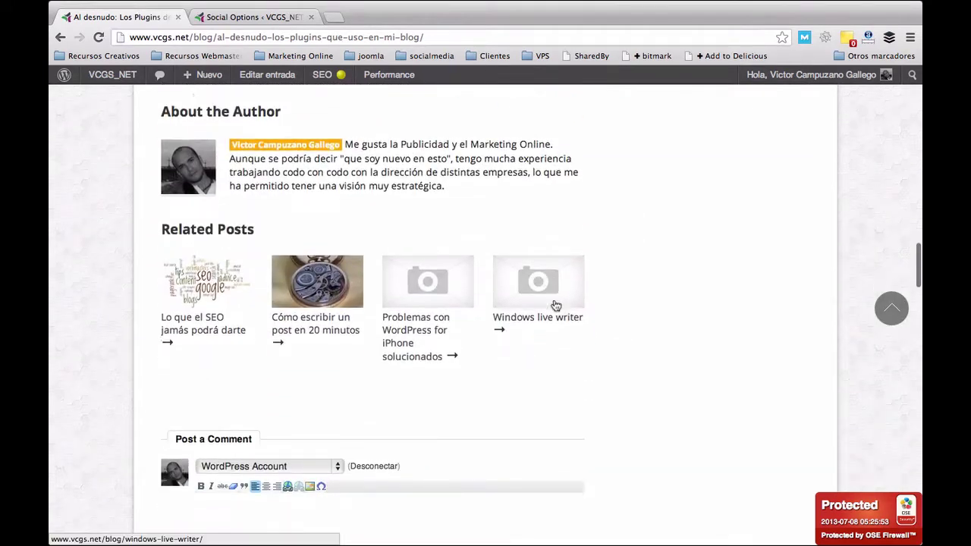
scroll(554, 301, "down", 2)
scroll(518, 262, "up", 2)
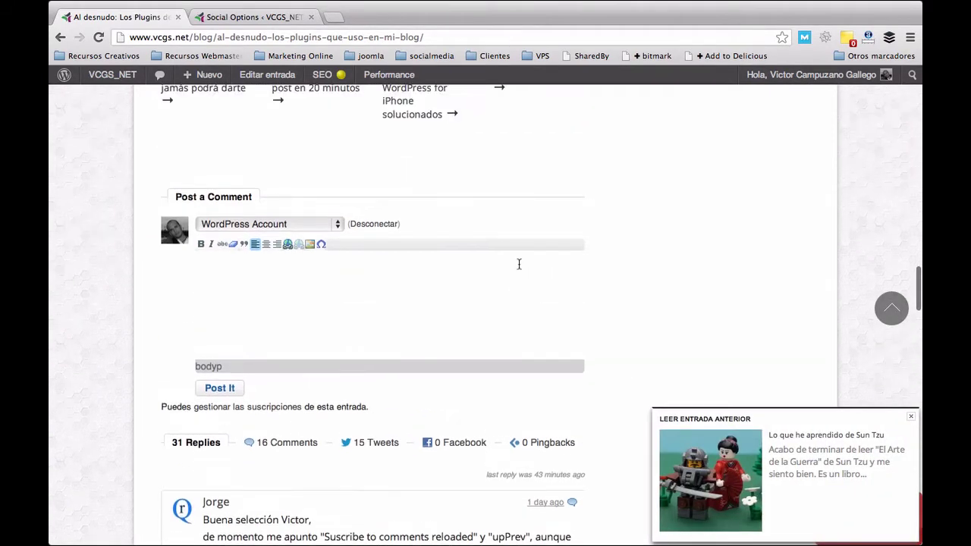
scroll(606, 298, "down", 2)
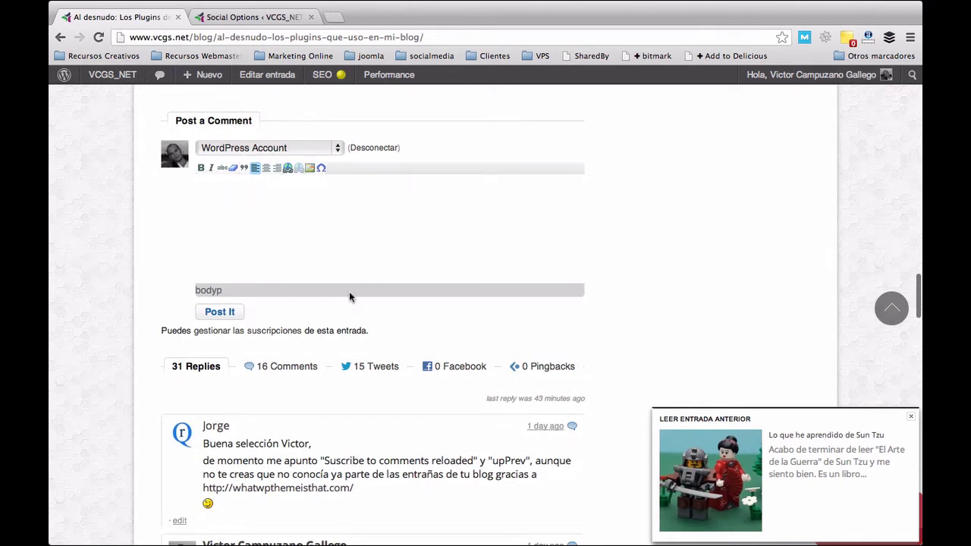
scroll(349, 291, "down", 1)
scroll(349, 291, "up", 1)
- Check which accounts can post a comment, keep WordPress Account selected, and place the cursor in the comment box
left_click(258, 154)
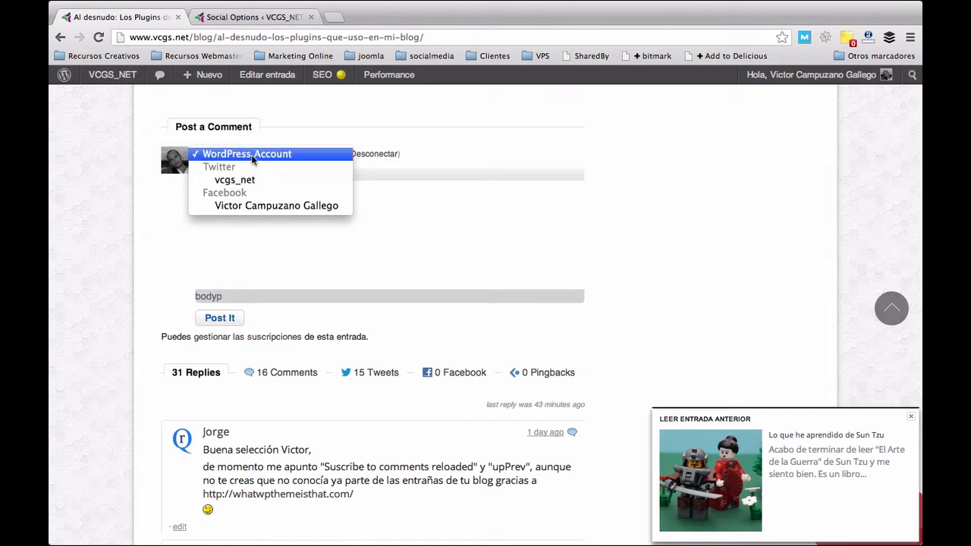
left_click(494, 213)
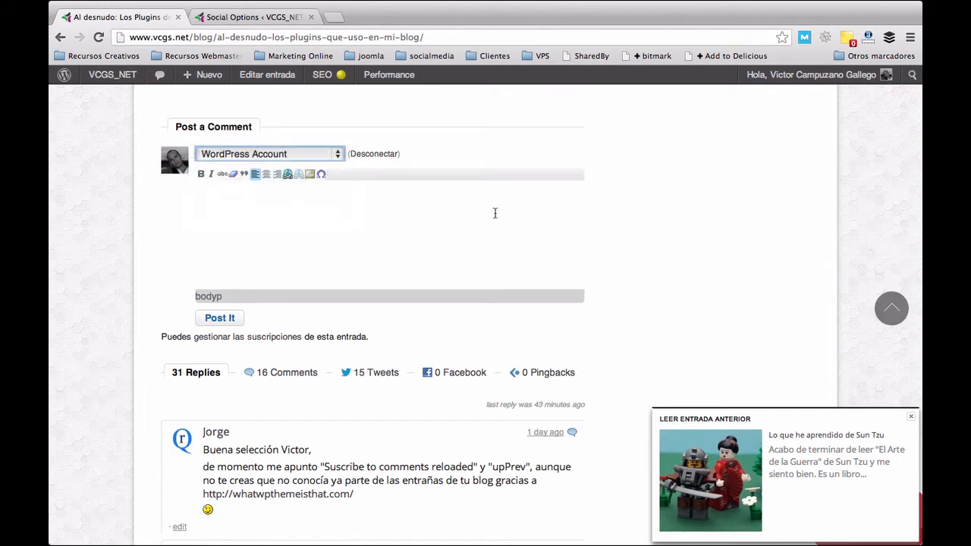
left_click(336, 224)
scroll(283, 236, "down", 1)
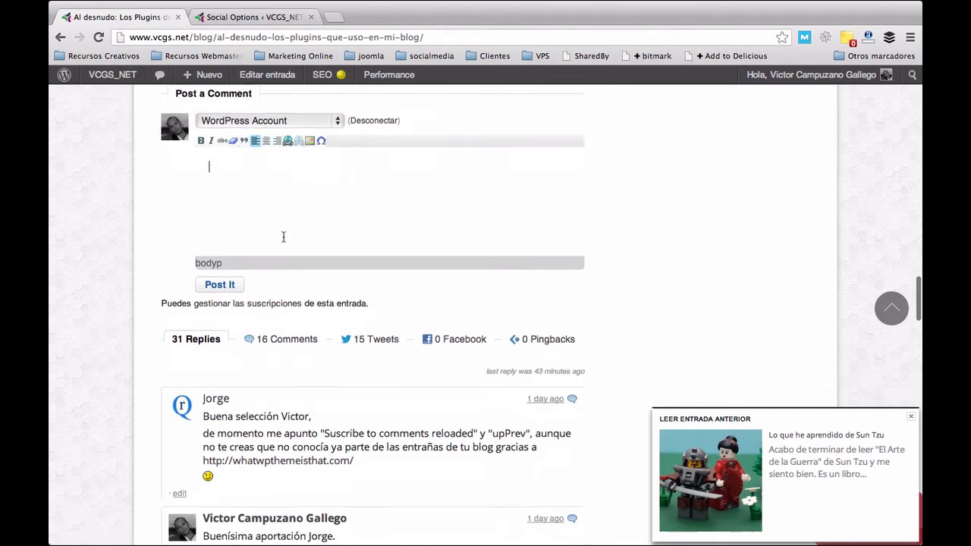
- Filter the replies under the post by comments and by tweets, and examine how each list is displayed
scroll(283, 237, "down", 5)
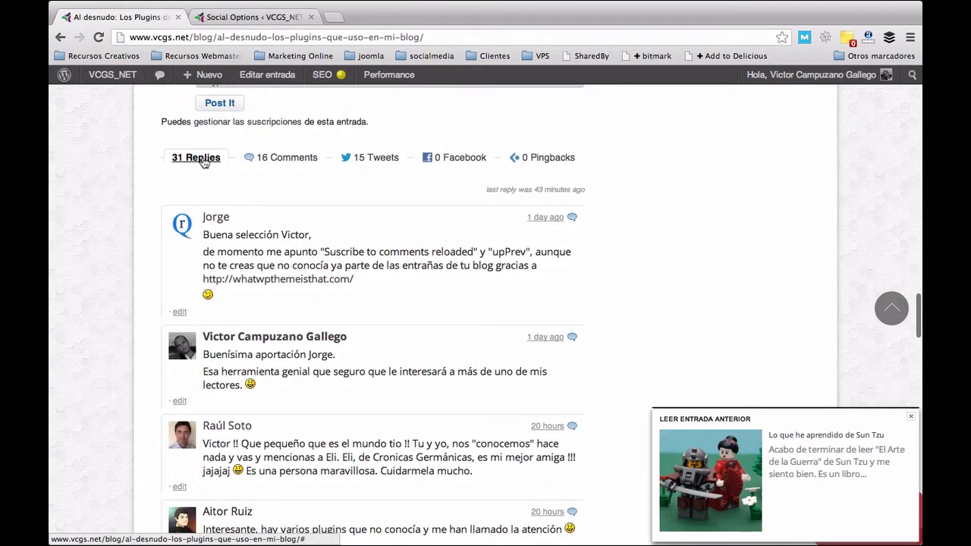
left_click(282, 161)
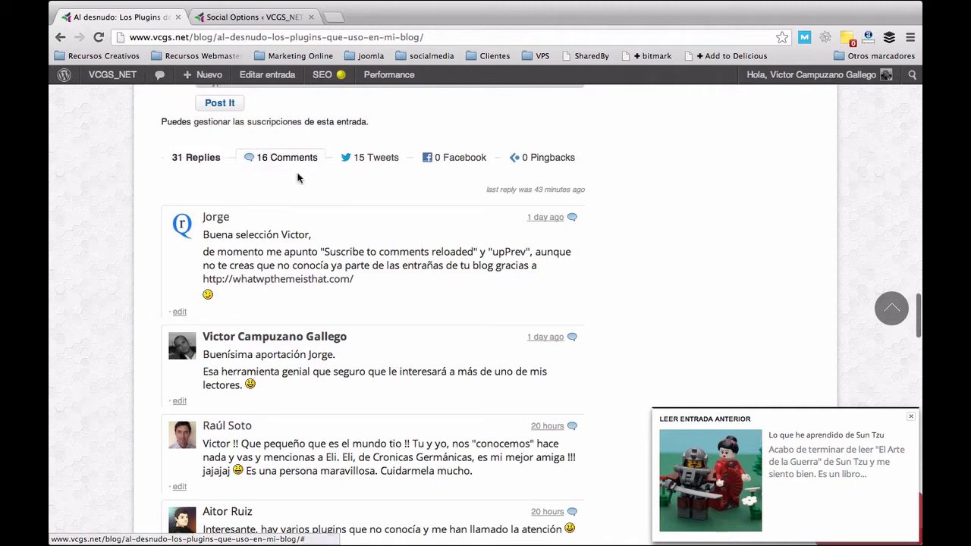
left_click(369, 163)
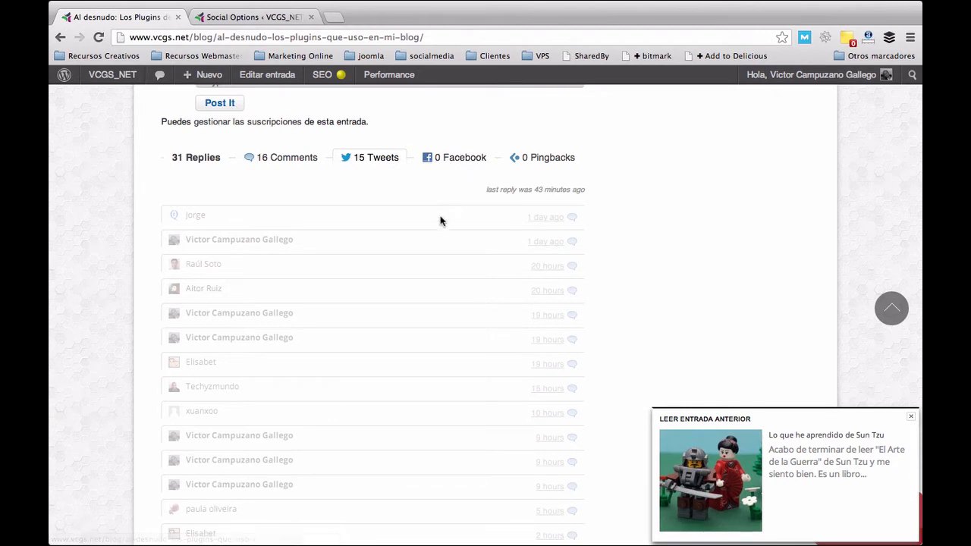
scroll(440, 221, "down", 5)
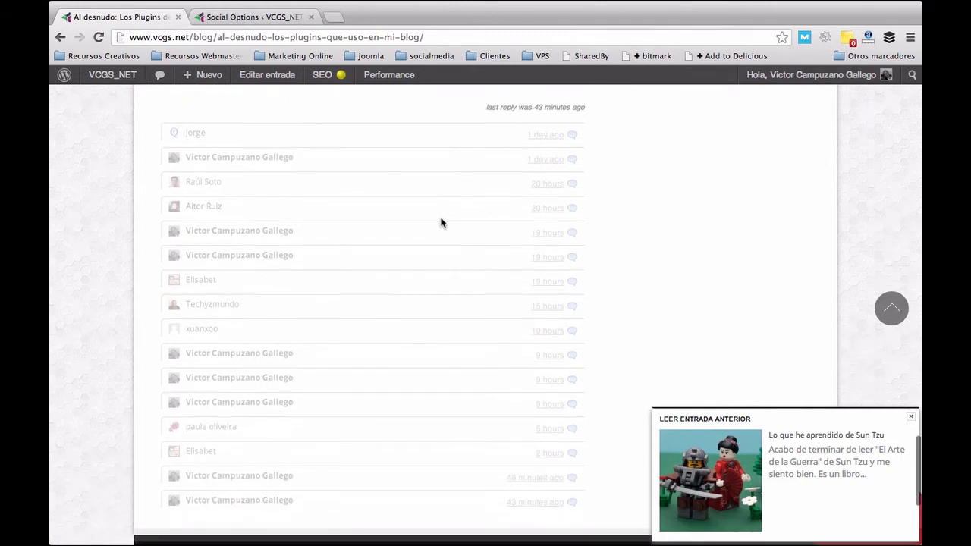
scroll(440, 221, "up", 5)
scroll(440, 223, "up", 3)
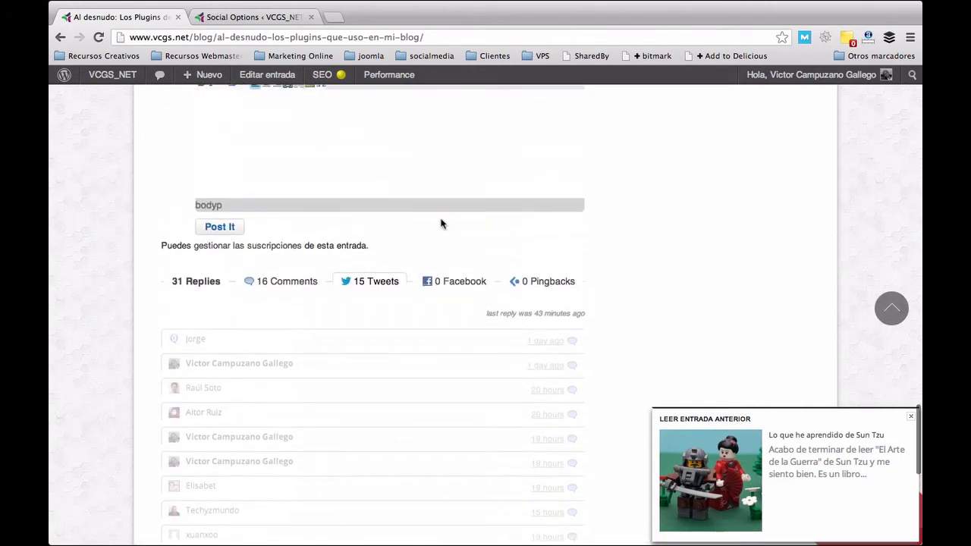
scroll(440, 223, "up", 4)
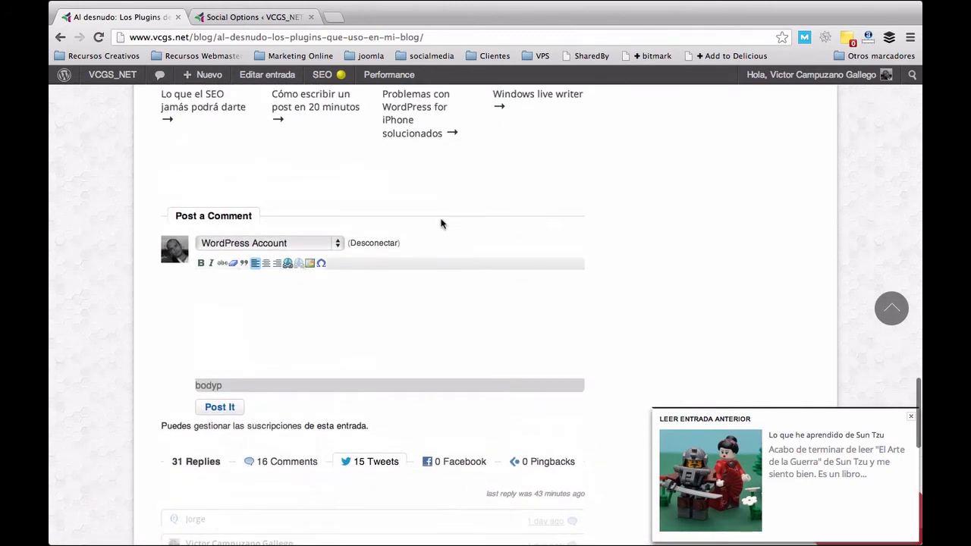
scroll(352, 353, "down", 2)
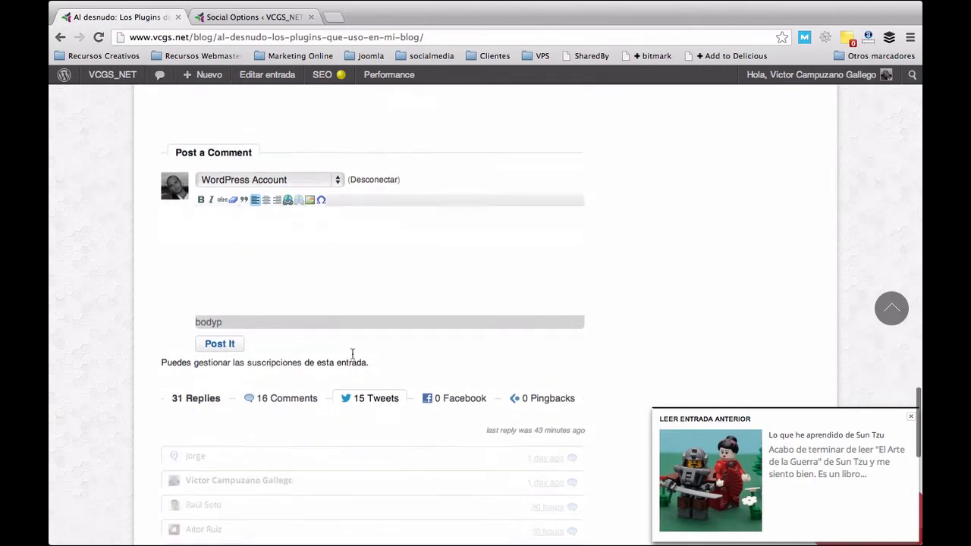
scroll(352, 353, "down", 2)
- Show all replies under the post again and examine the complete list
left_click(277, 320)
left_click(221, 322)
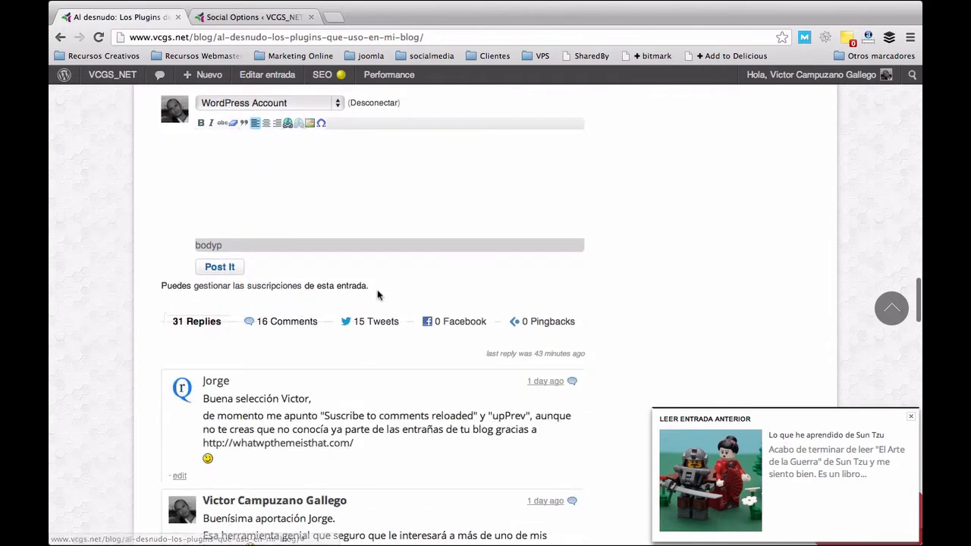
scroll(378, 295, "down", 6)
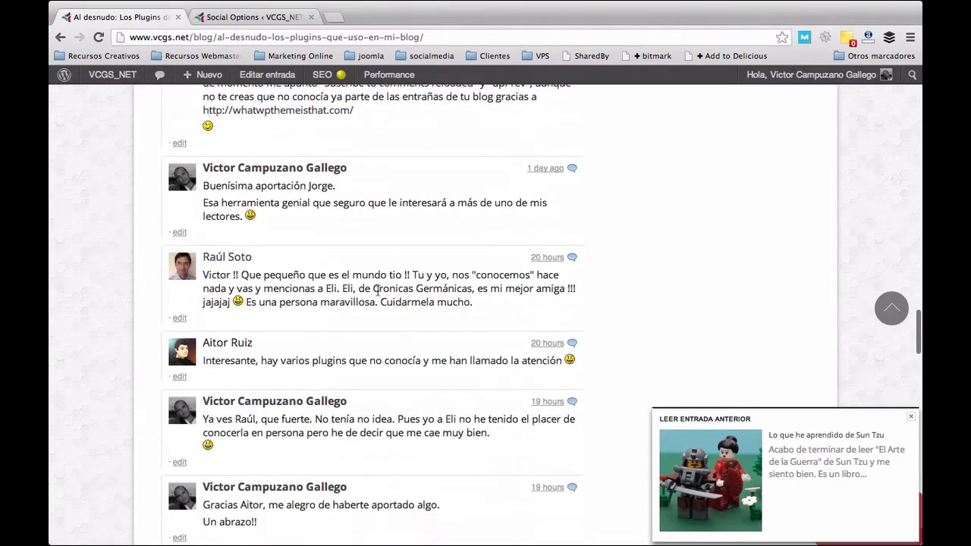
scroll(378, 292, "up", 3)
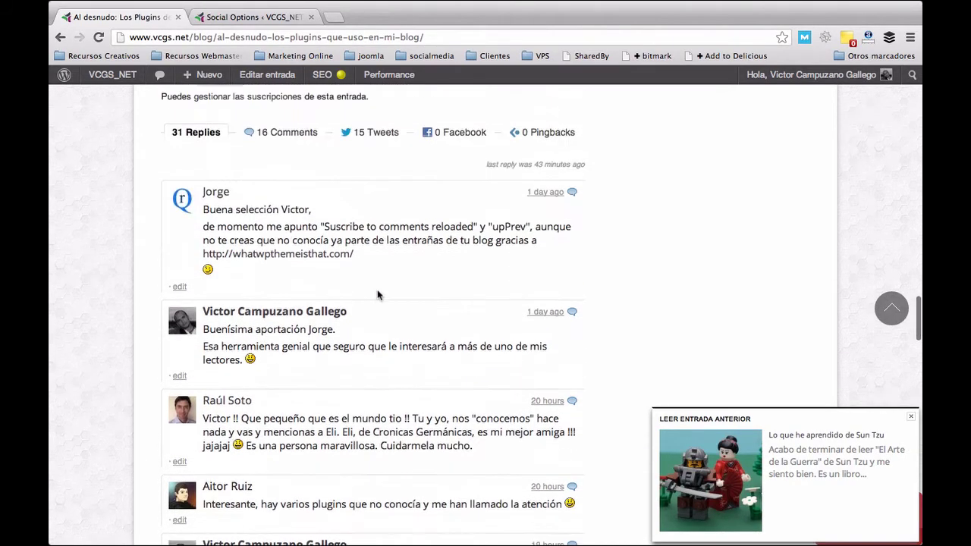
- Turn on the advanced option "Disable Social's comment display" in the Social settings and save them
left_click(254, 17)
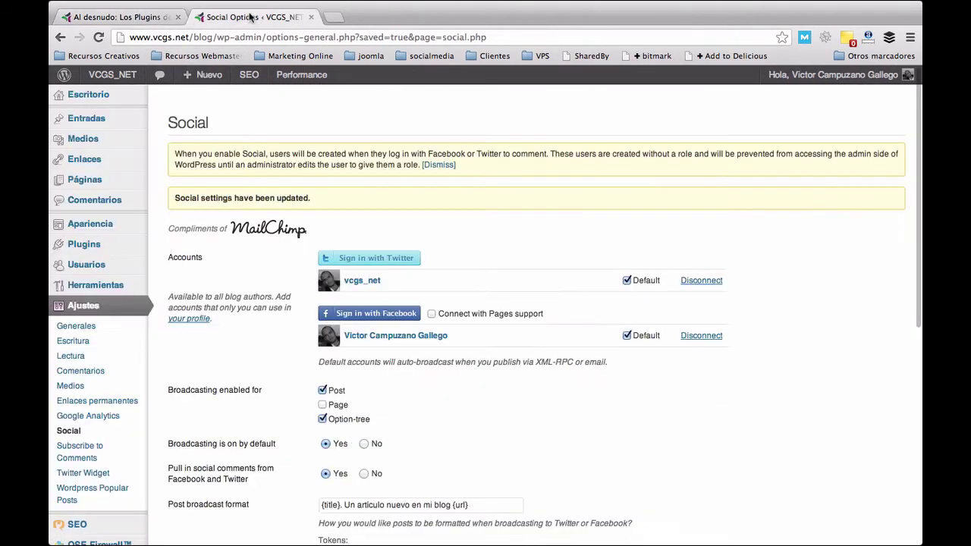
scroll(424, 349, "down", 3)
scroll(424, 348, "down", 5)
scroll(390, 303, "up", 2)
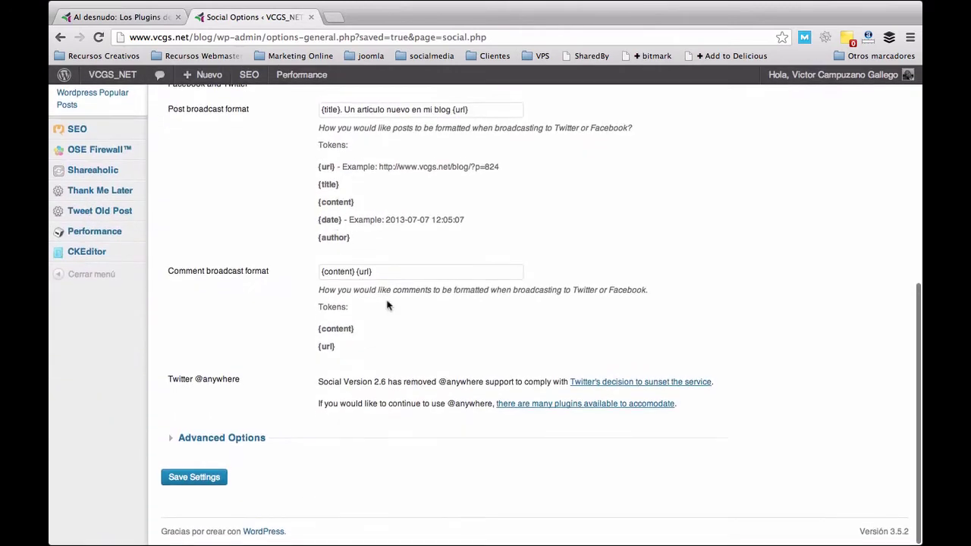
scroll(323, 180, "down", 3)
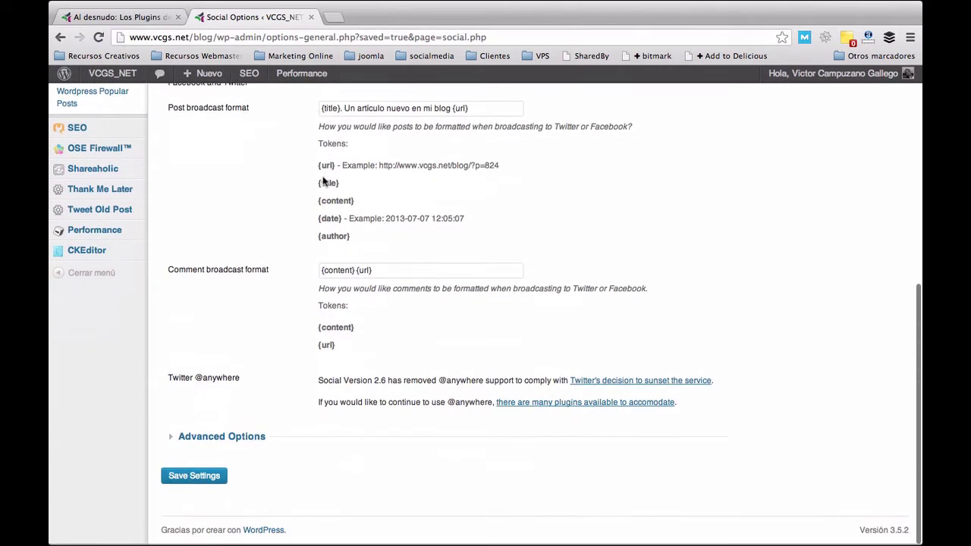
left_click(190, 437)
scroll(469, 465, "down", 3)
scroll(469, 465, "down", 2)
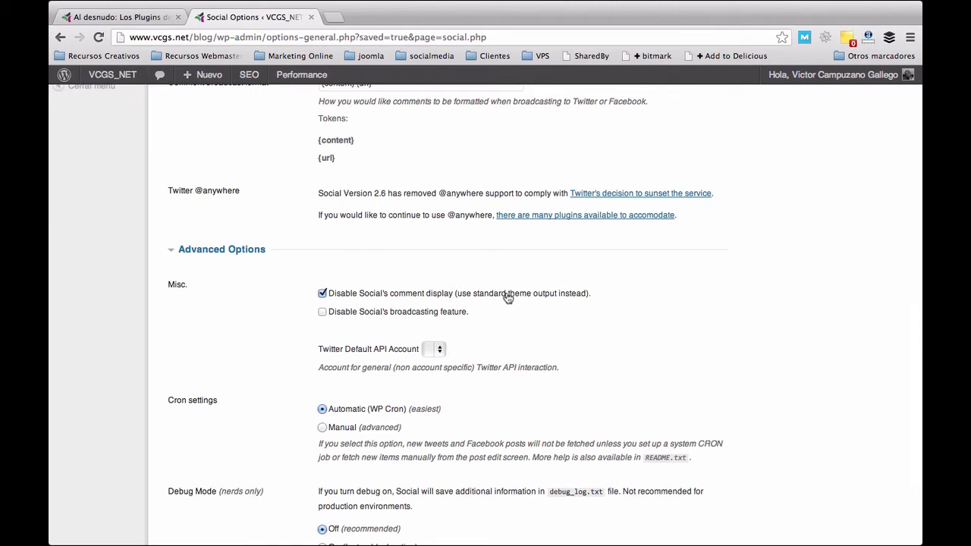
scroll(569, 301, "down", 4)
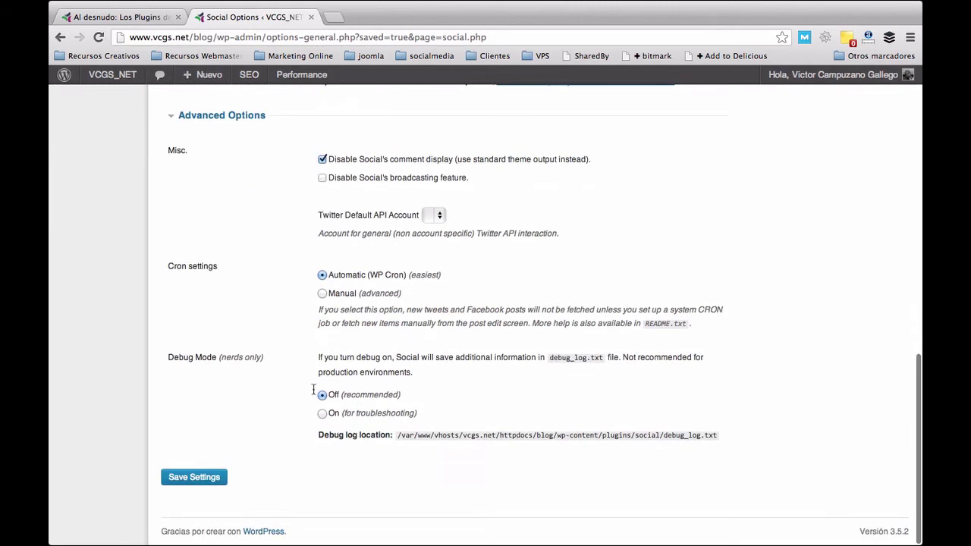
left_click(195, 477)
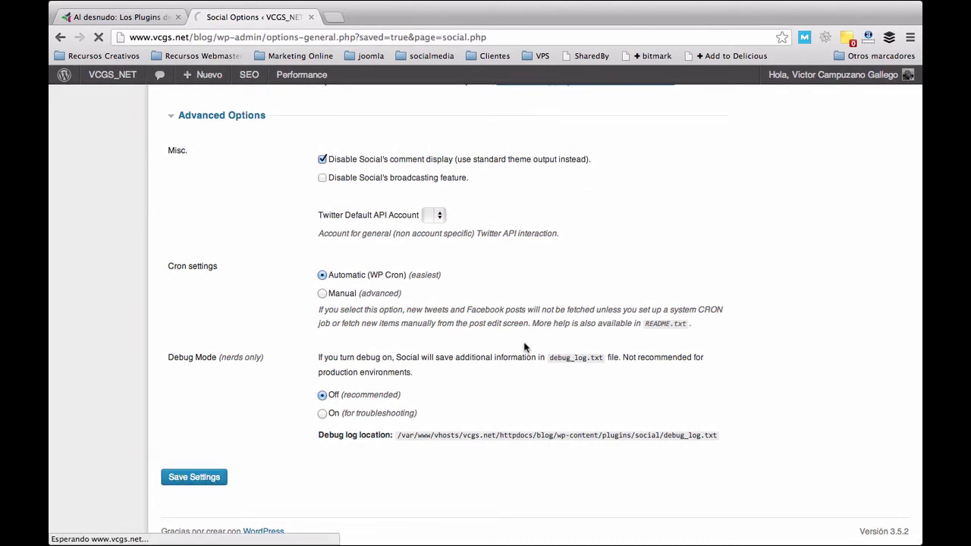
- Reload the post "Al desnudo: Los plugins que uso en mi Blog" and examine its responses in the theme's standard comment display
left_click(155, 12)
left_click(99, 37)
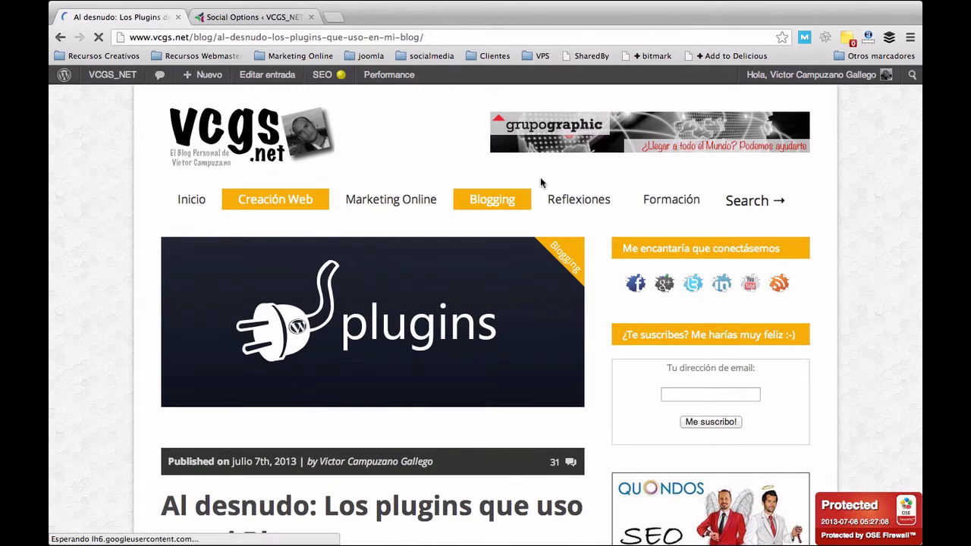
scroll(566, 222, "up", 6)
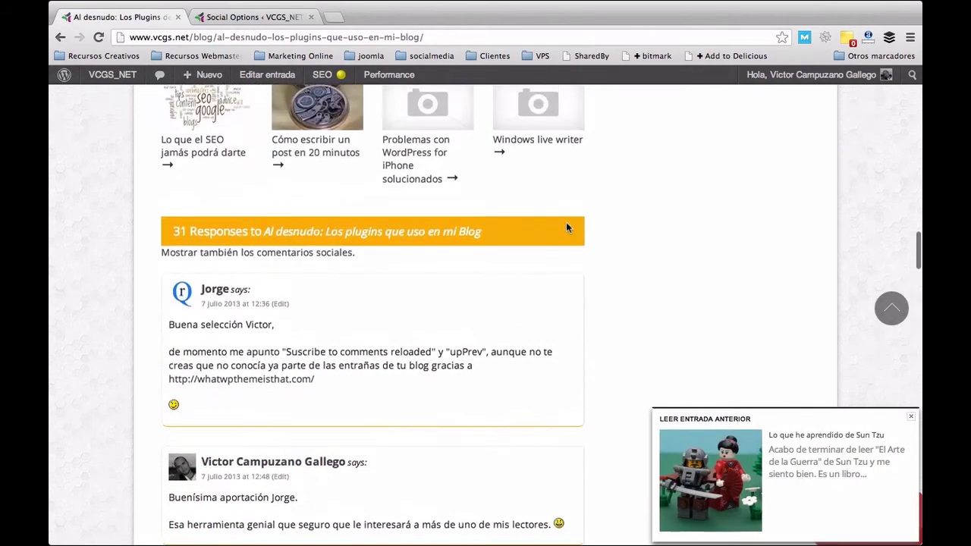
scroll(394, 326, "down", 5)
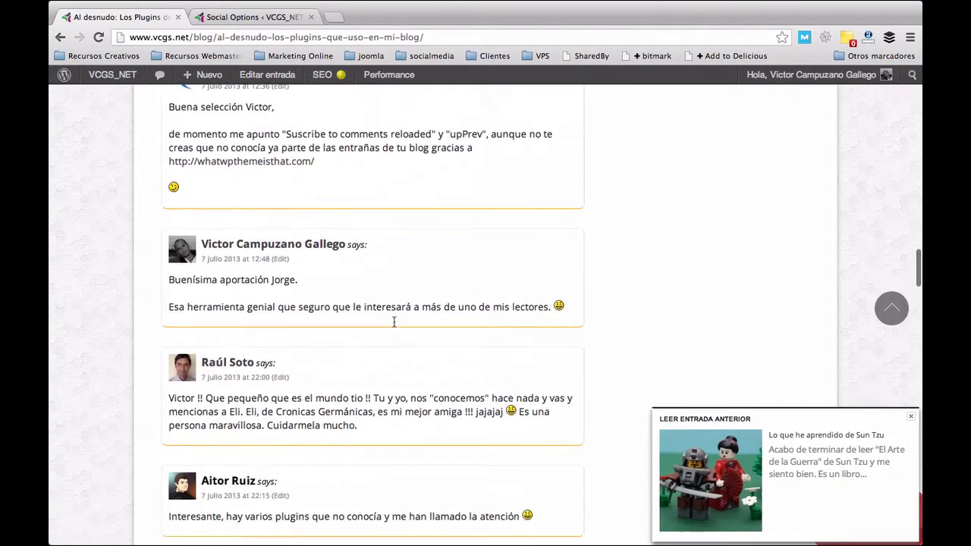
scroll(394, 326, "down", 10)
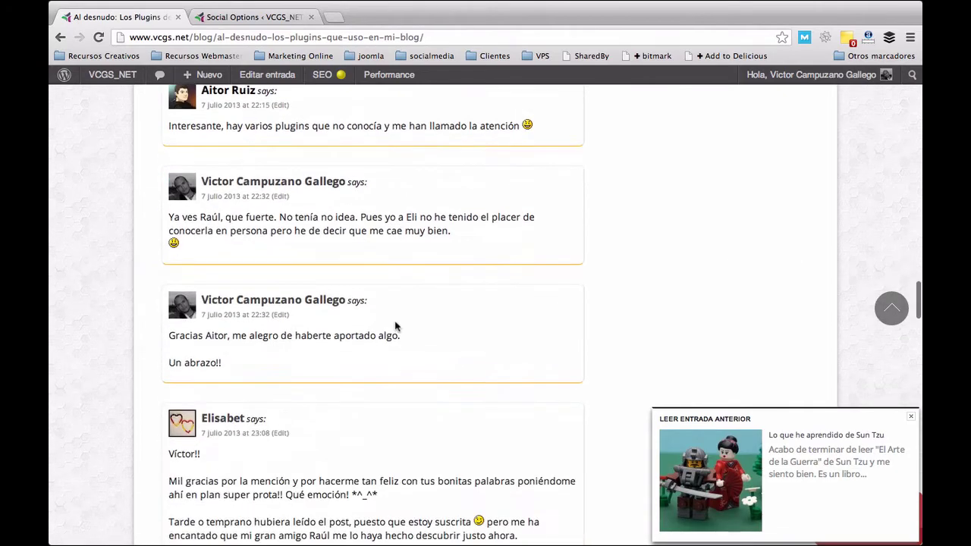
scroll(395, 322, "down", 10)
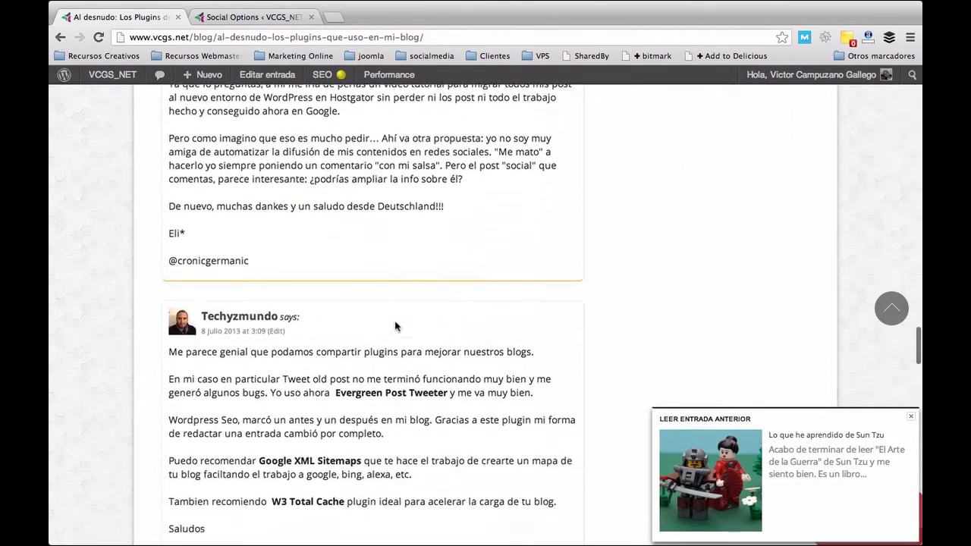
scroll(395, 322, "down", 12)
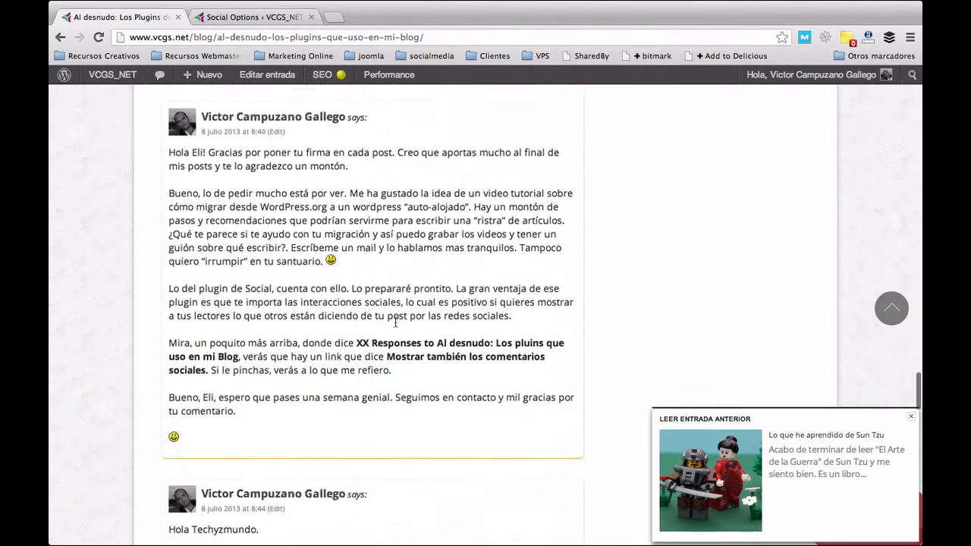
scroll(395, 325, "down", 3)
scroll(395, 323, "up", 5)
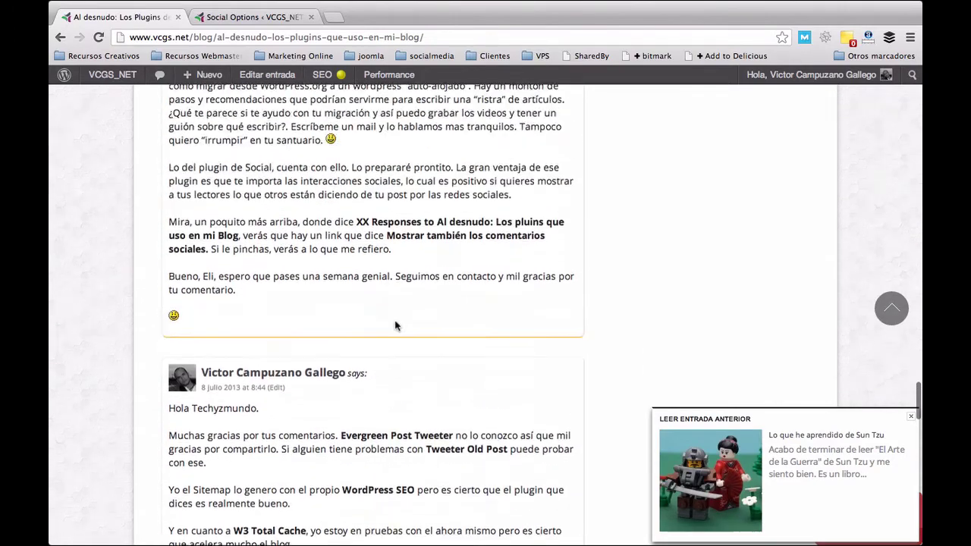
scroll(395, 323, "up", 8)
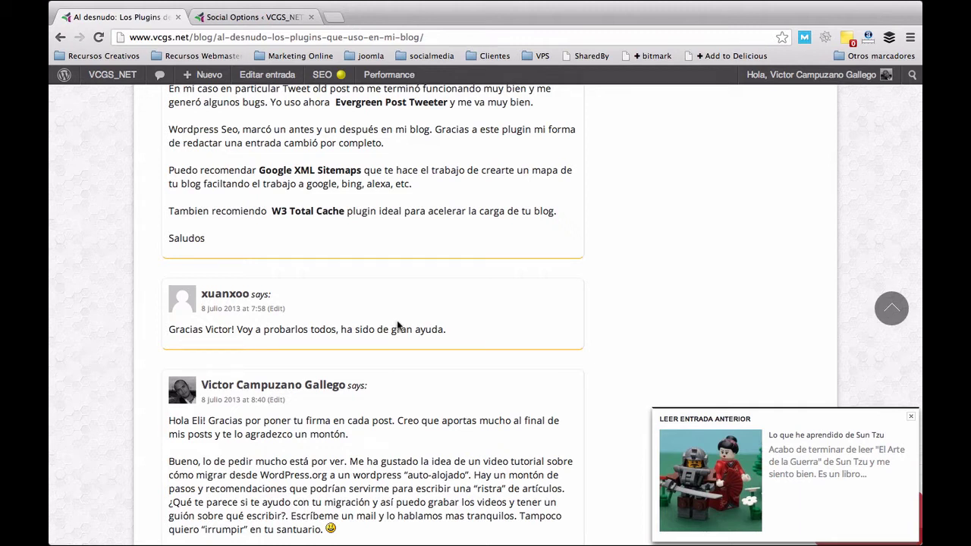
- Return to the beginning of the post and check the comment counter beside its publication date
scroll(438, 310, "up", 3)
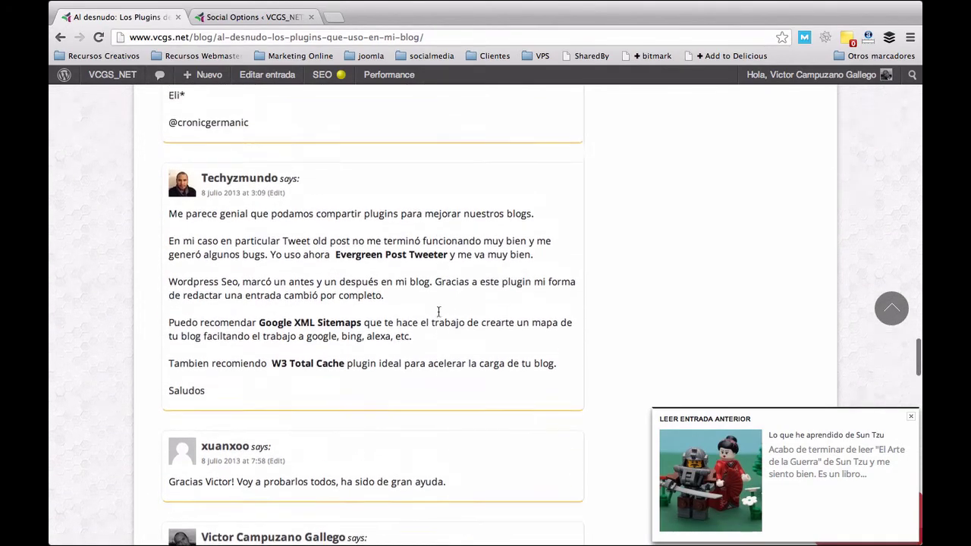
scroll(438, 311, "up", 12)
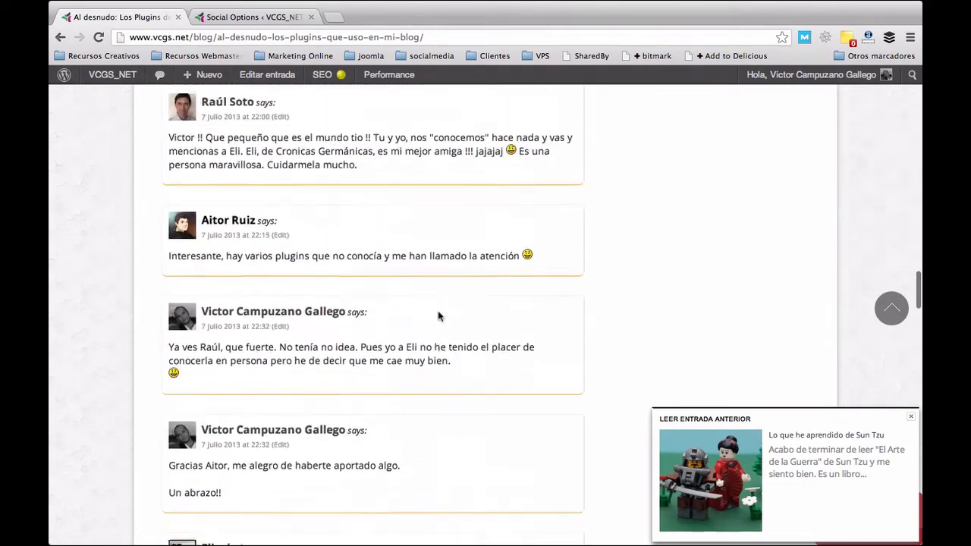
scroll(438, 310, "up", 15)
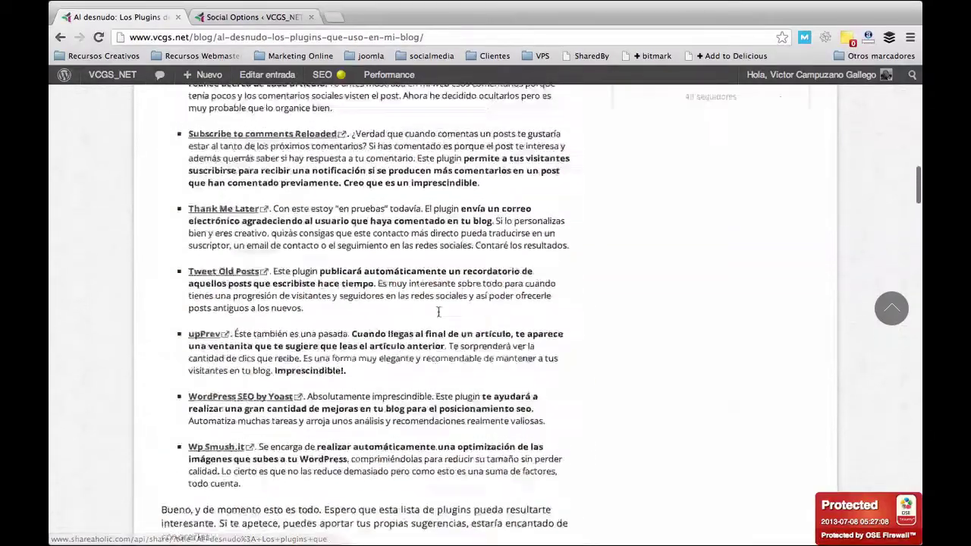
scroll(437, 311, "up", 15)
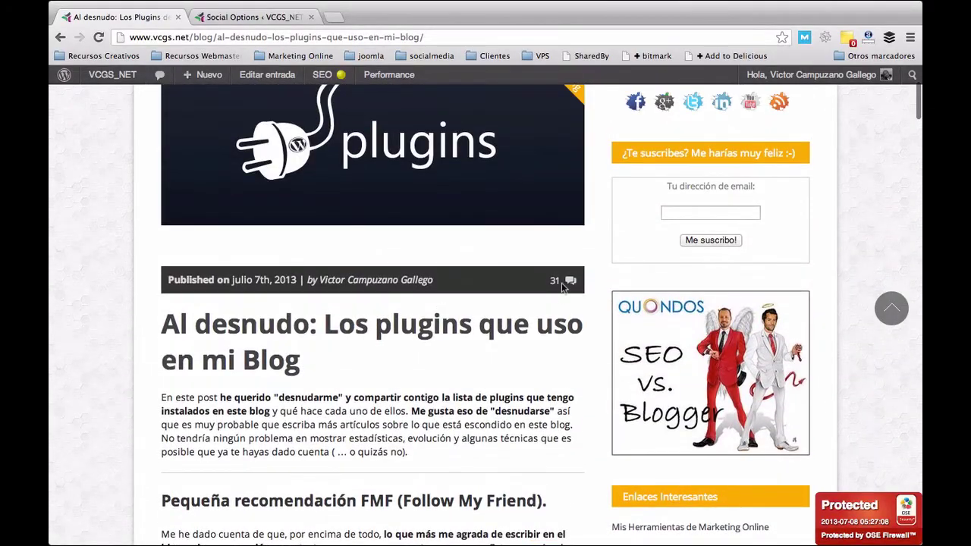